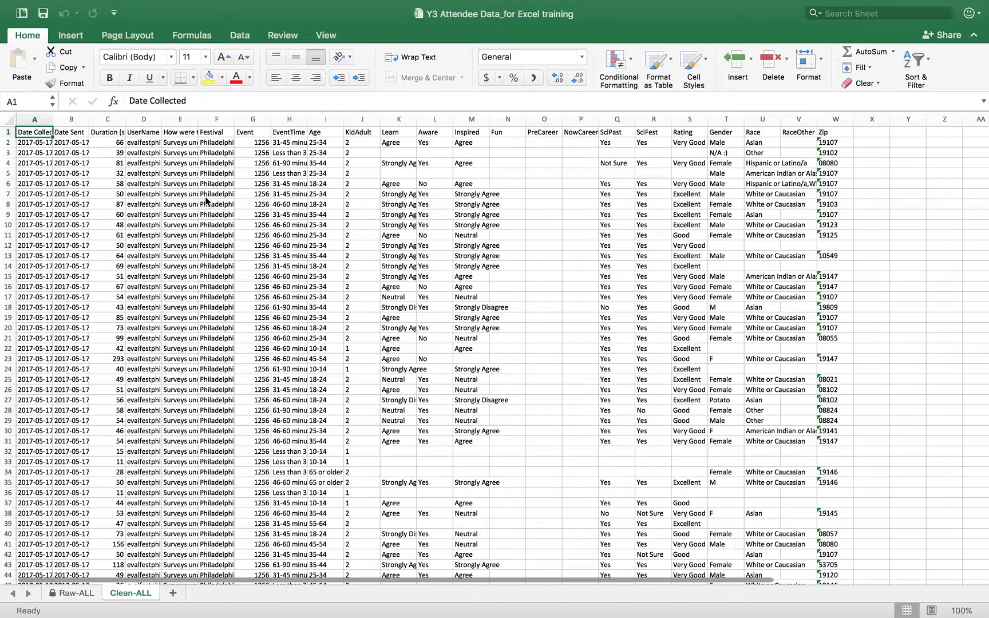
# Freeze the top row of Clean-ALL and scroll to confirm the column headers stay visible.
pyautogui.click(326, 35)
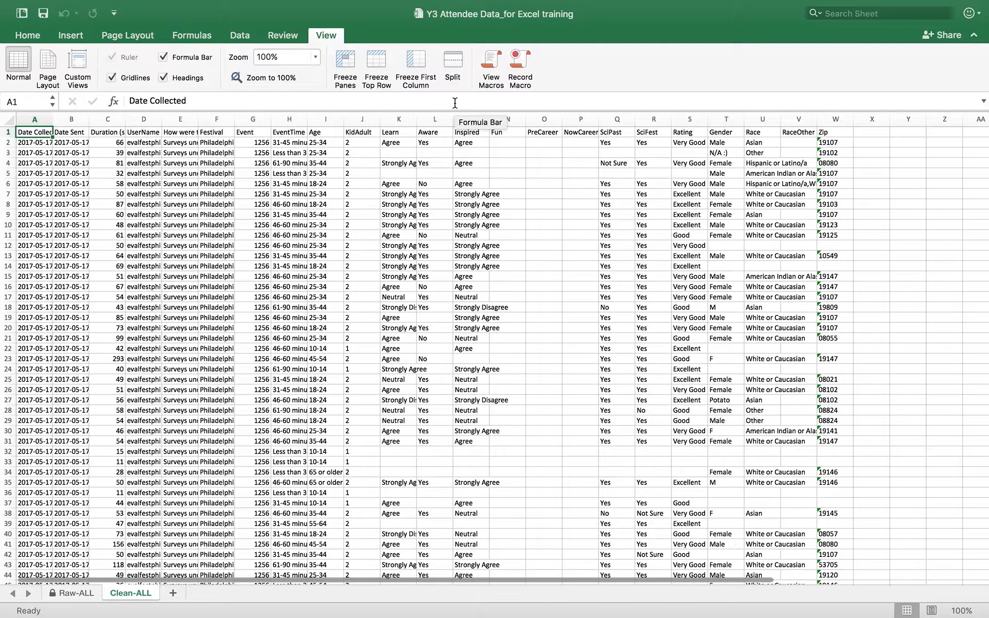
pyautogui.click(376, 69)
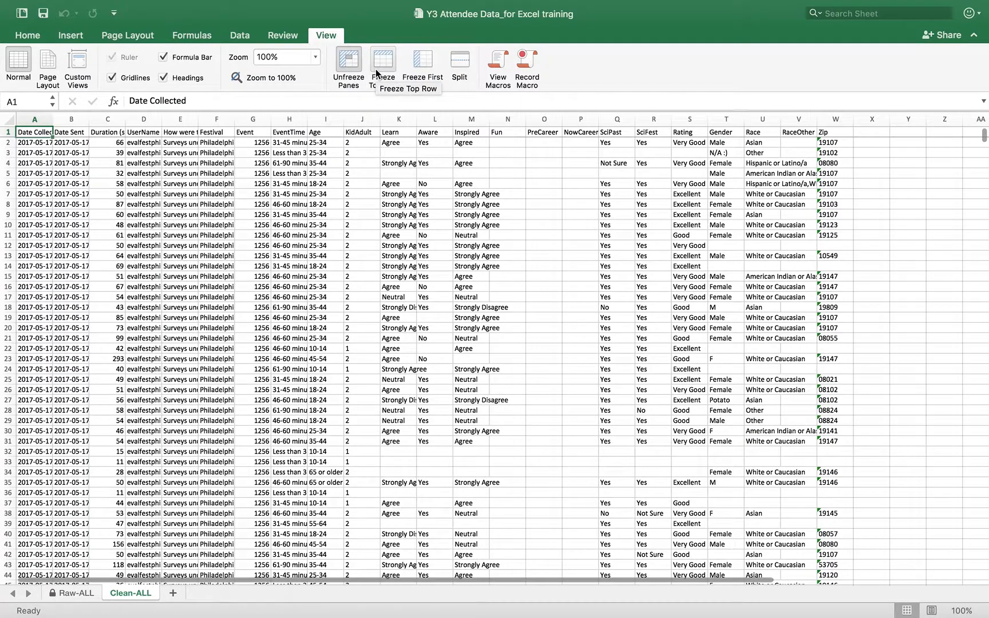
pyautogui.scroll(-20, 359, 252)
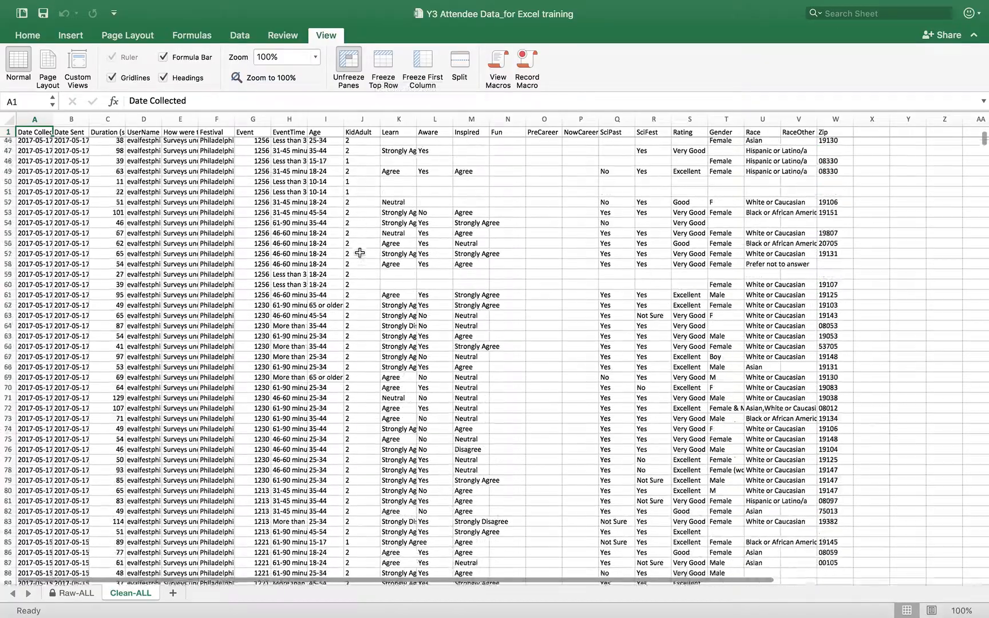
pyautogui.scroll(-3, 359, 253)
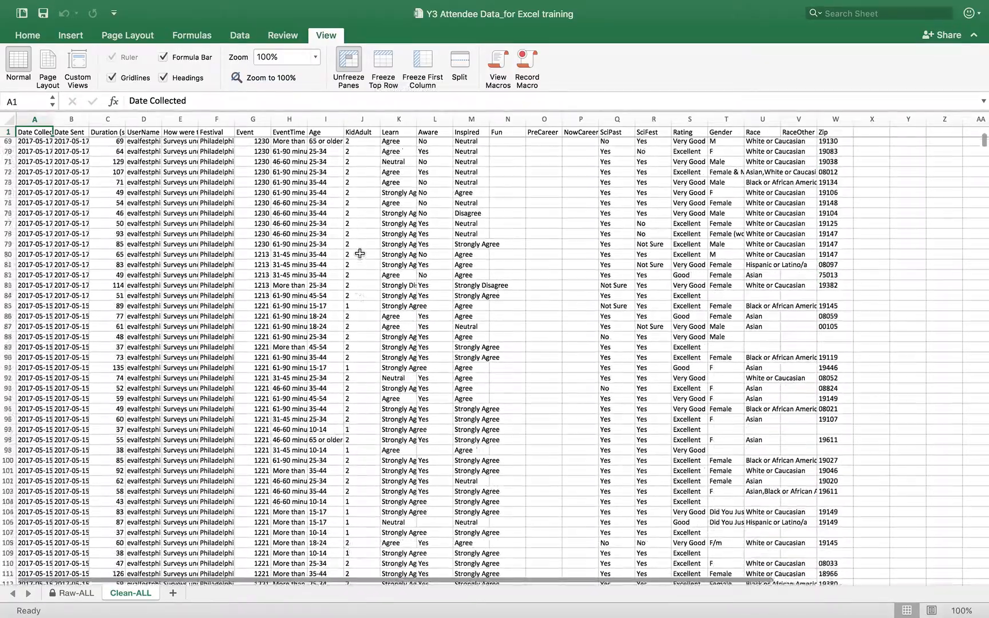
pyautogui.scroll(20, 360, 252)
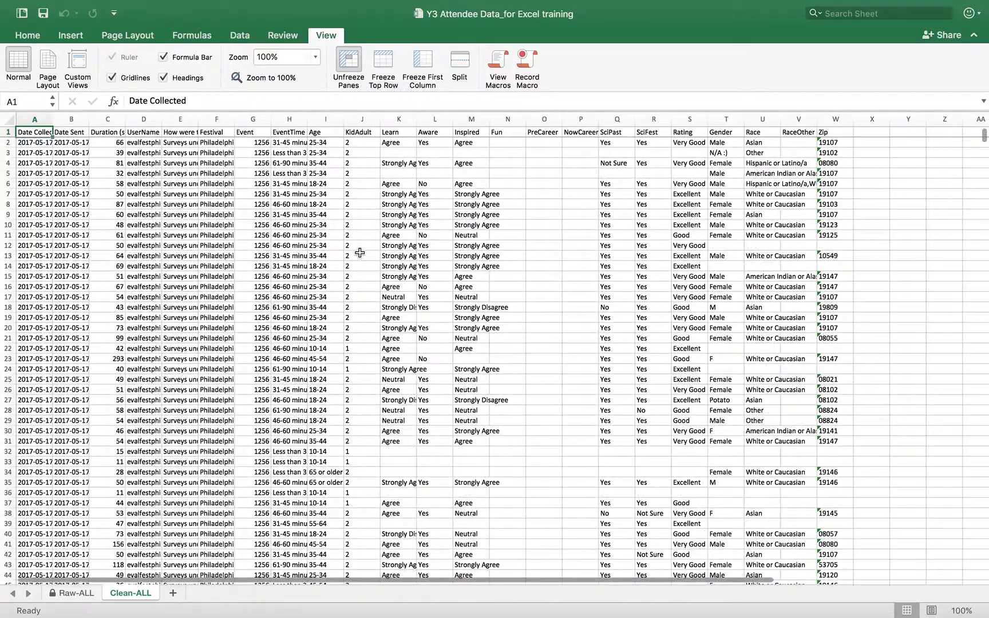
# Select header row 1 and apply Sort & Filter > Filter so every column gets a dropdown.
pyautogui.click(7, 133)
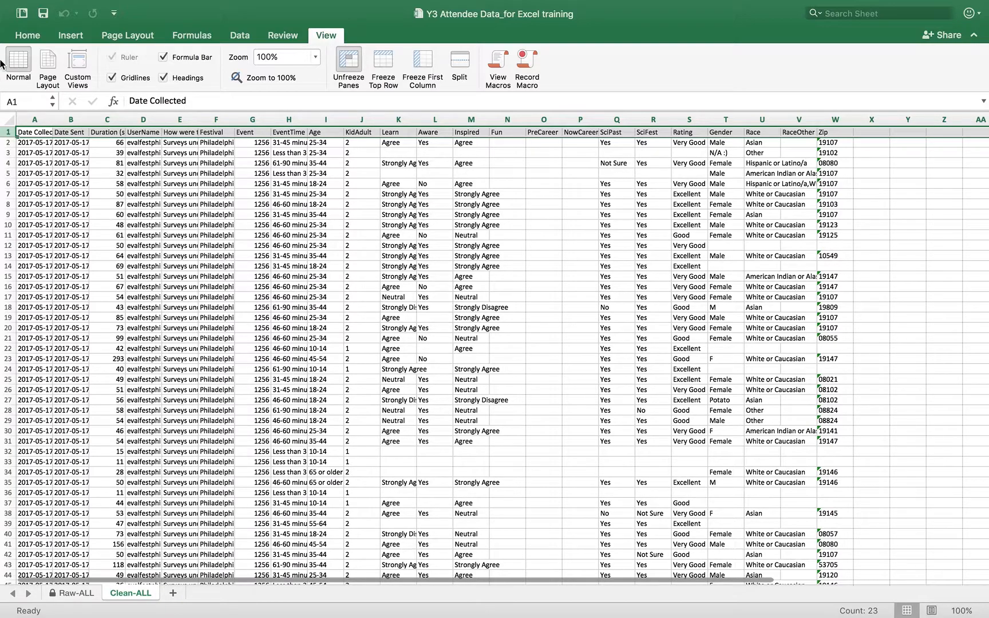
pyautogui.click(27, 38)
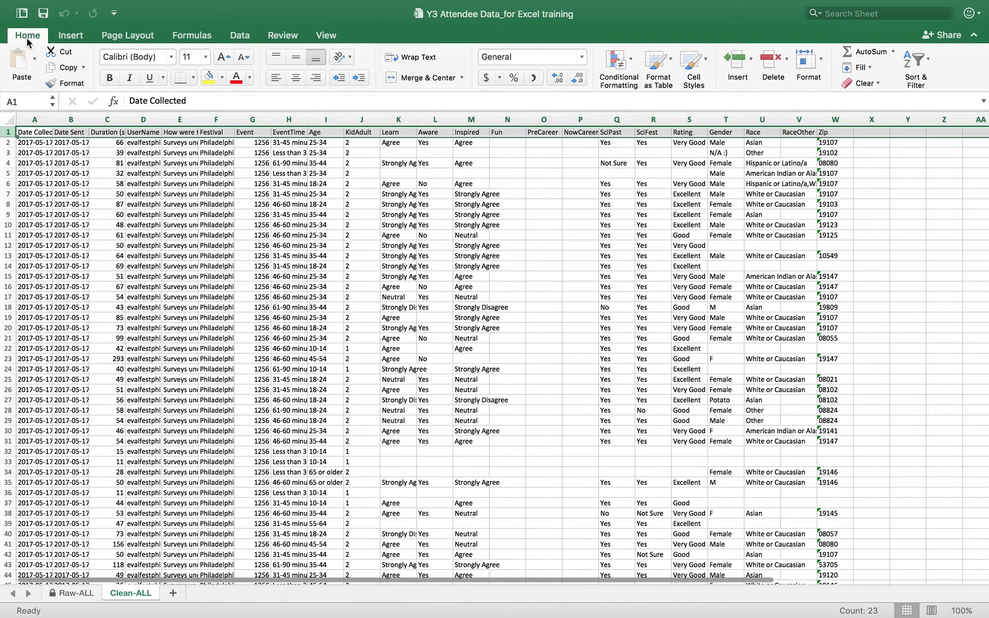
pyautogui.click(921, 60)
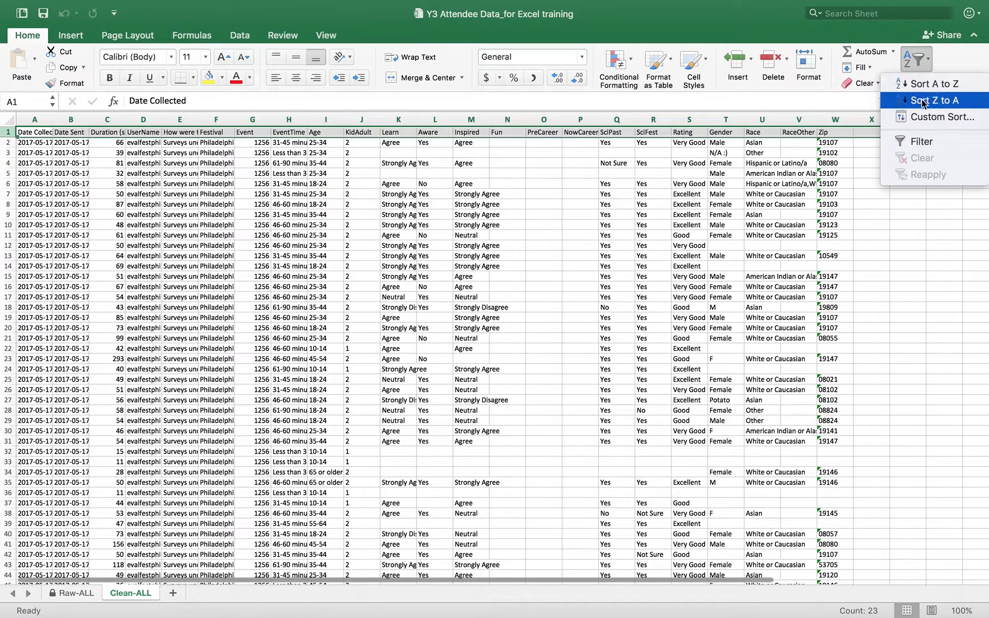
pyautogui.click(925, 140)
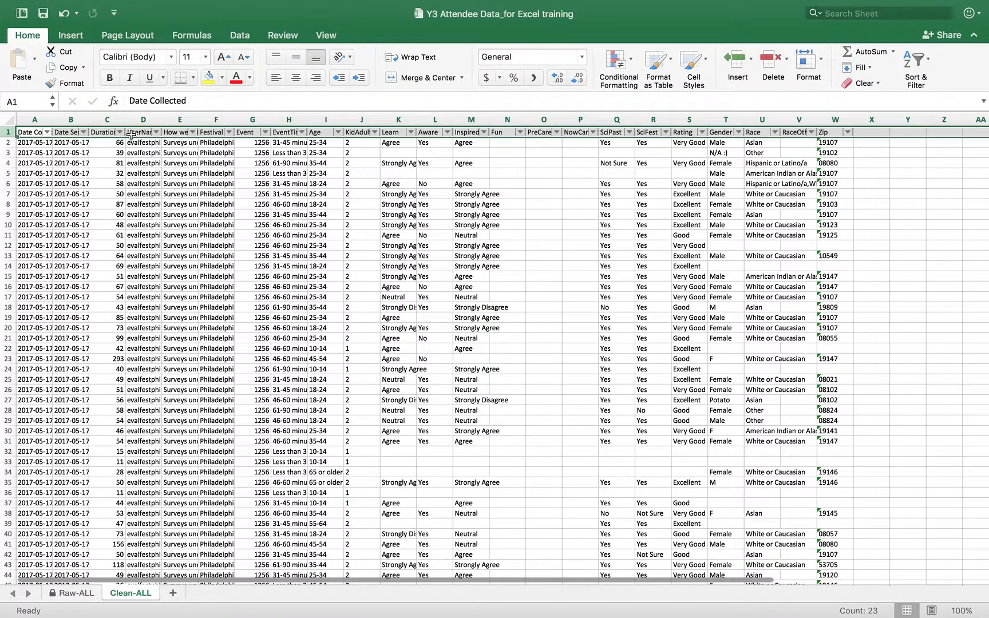
pyautogui.click(110, 142)
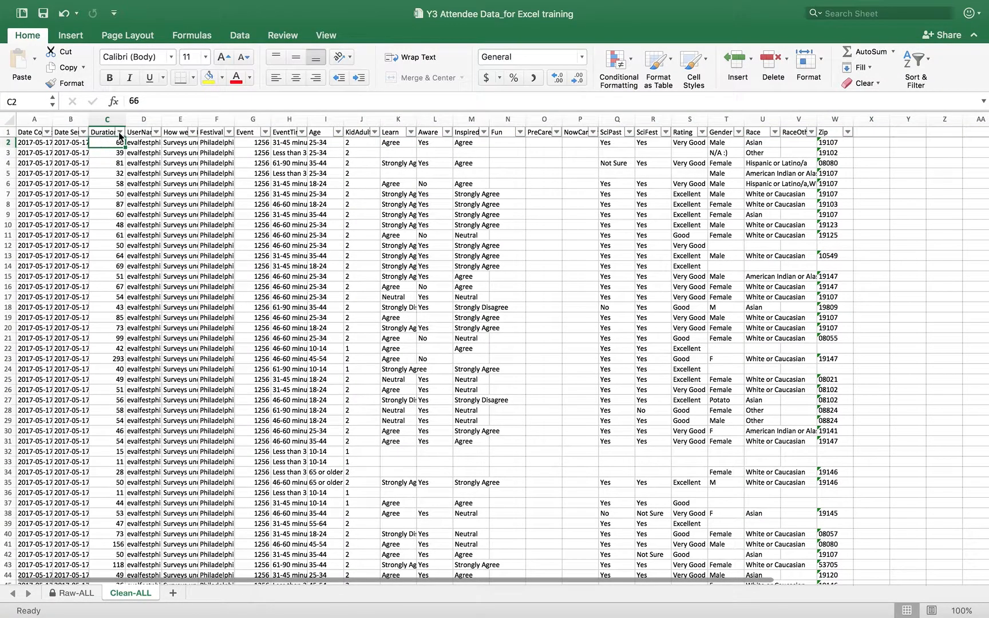
pyautogui.click(121, 135)
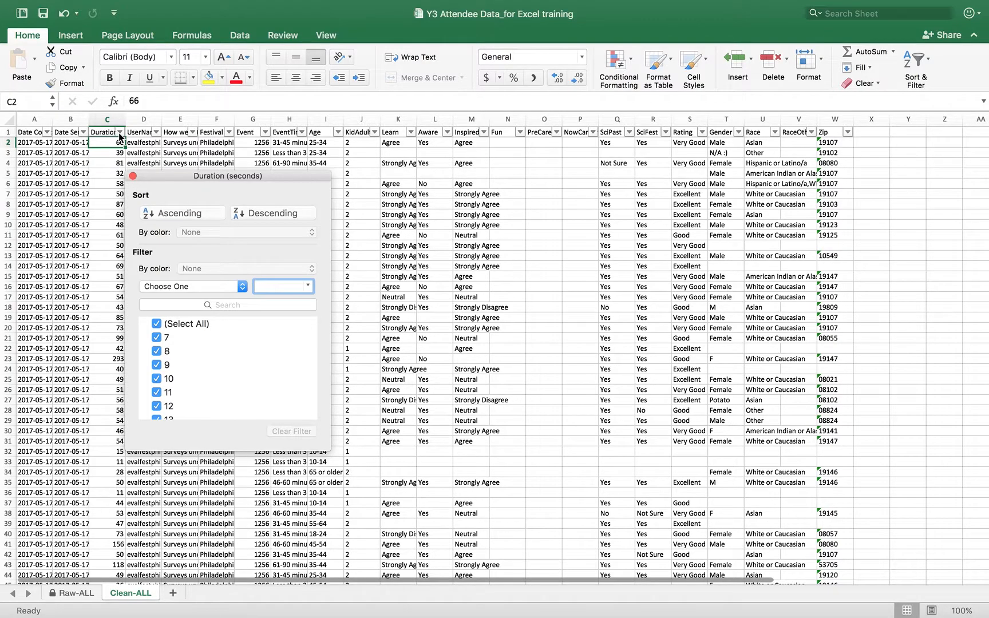
pyautogui.click(133, 177)
pyautogui.click(193, 133)
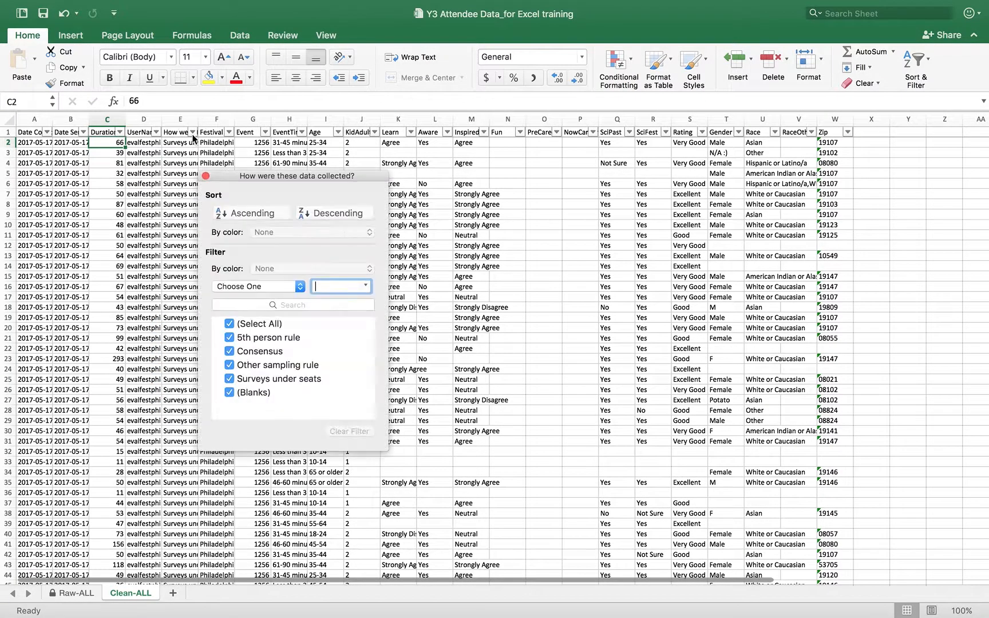
pyautogui.click(205, 177)
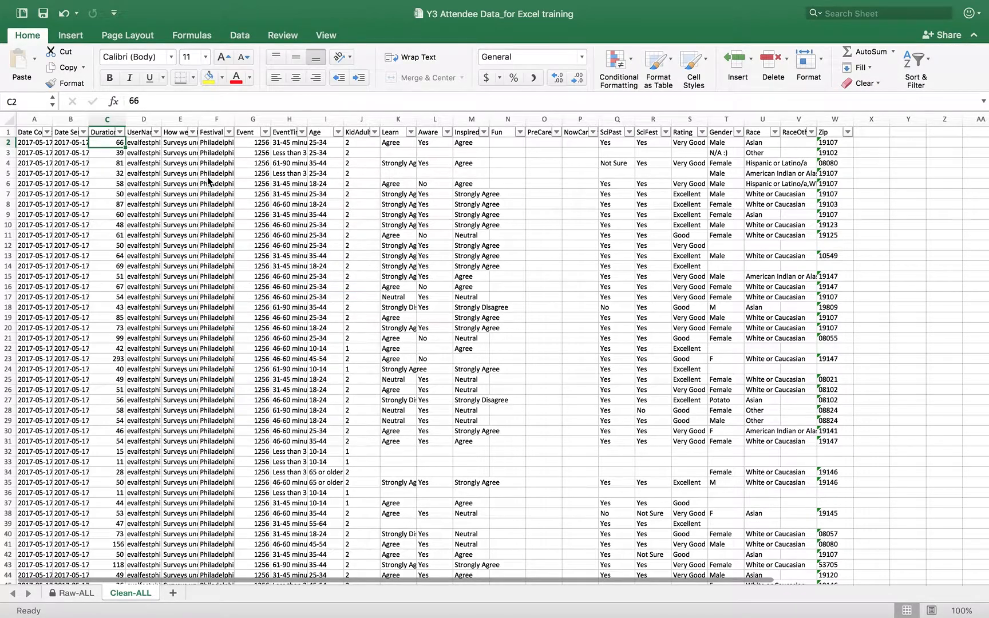
pyautogui.click(230, 133)
pyautogui.click(241, 177)
pyautogui.click(218, 118)
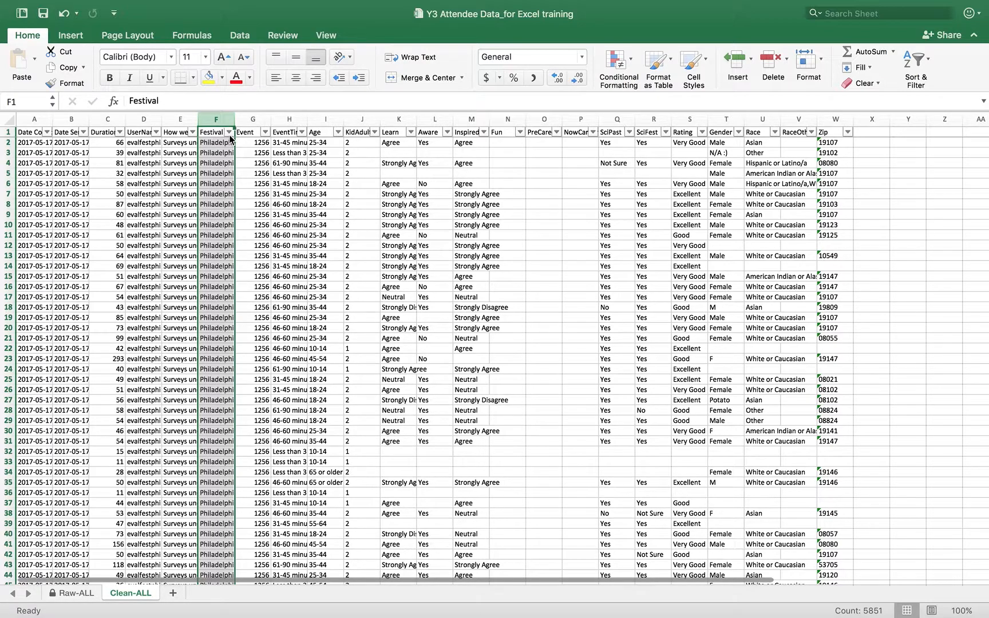
# Filter the Festival column to North Carolina only, leaving 773 of 5850 records visible.
pyautogui.click(230, 135)
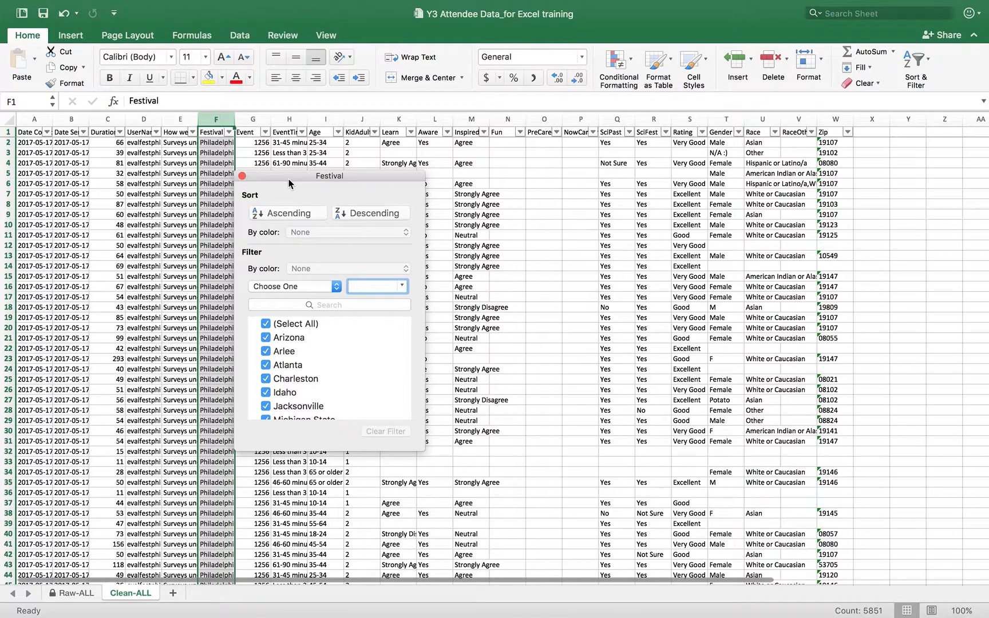
pyautogui.moveTo(289, 183); pyautogui.dragTo(250, 107)
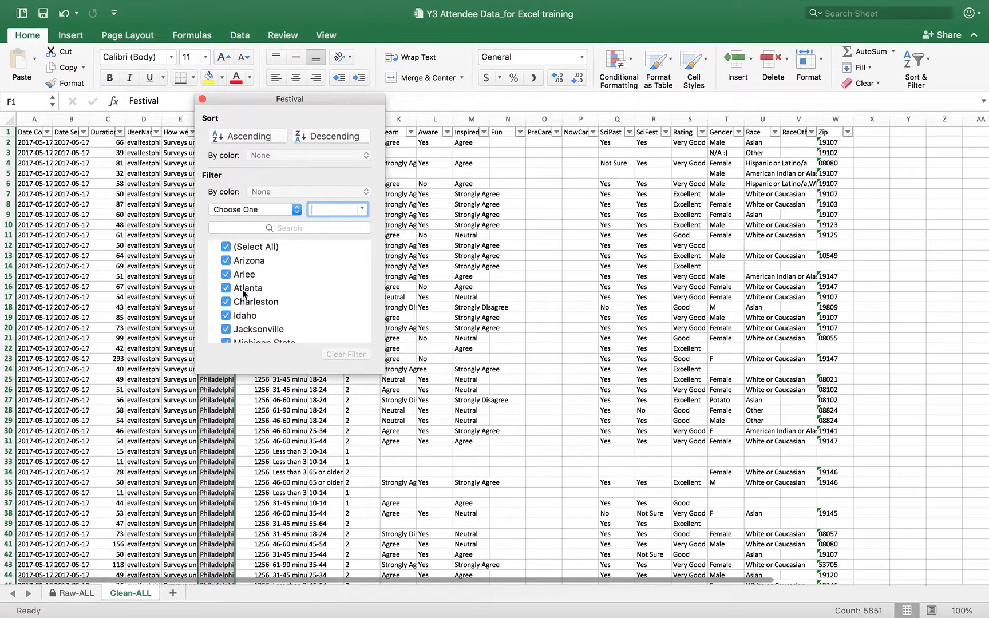
pyautogui.scroll(-5, 272, 309)
pyautogui.scroll(5, 272, 309)
pyautogui.click(226, 249)
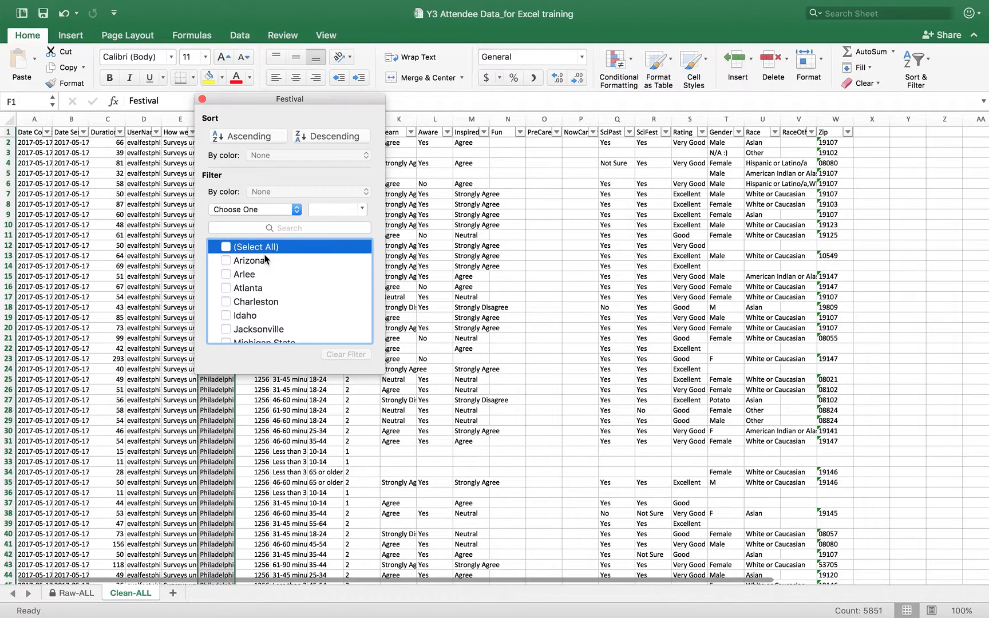
pyautogui.scroll(-1, 266, 295)
pyautogui.scroll(-4, 266, 296)
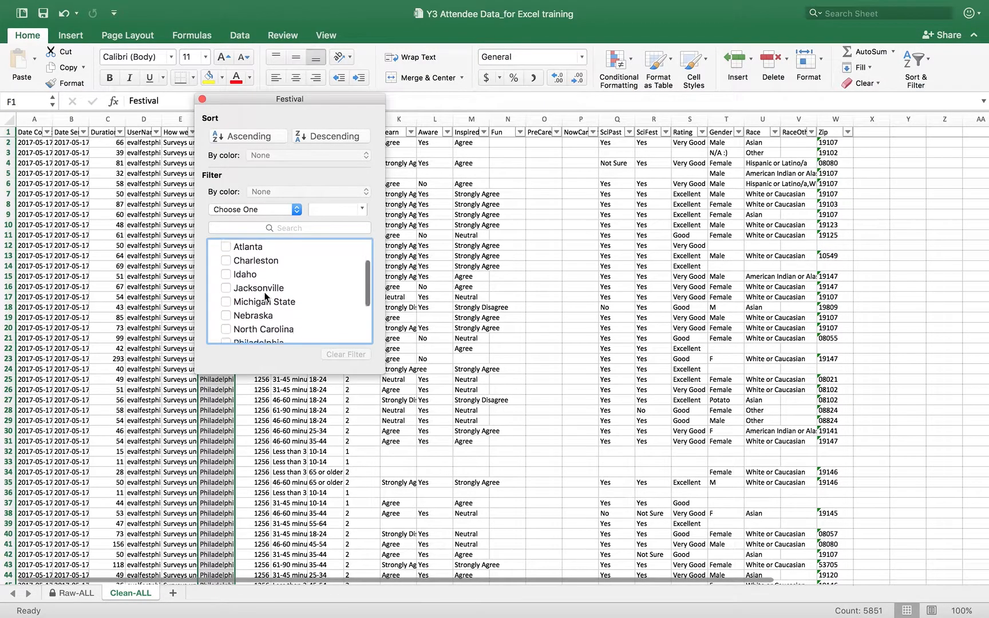
pyautogui.click(228, 302)
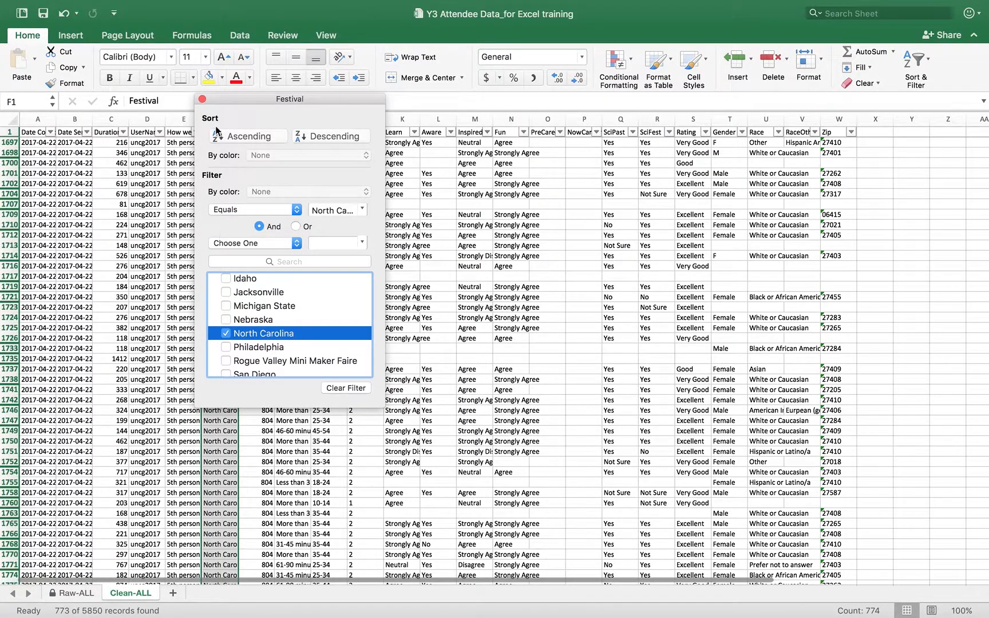
pyautogui.click(202, 100)
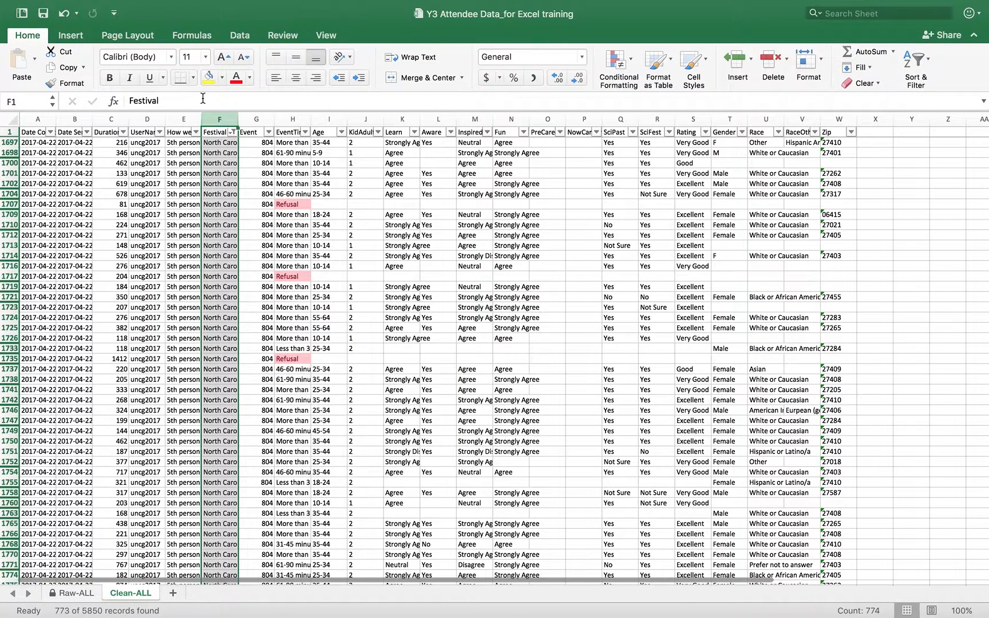
pyautogui.click(311, 330)
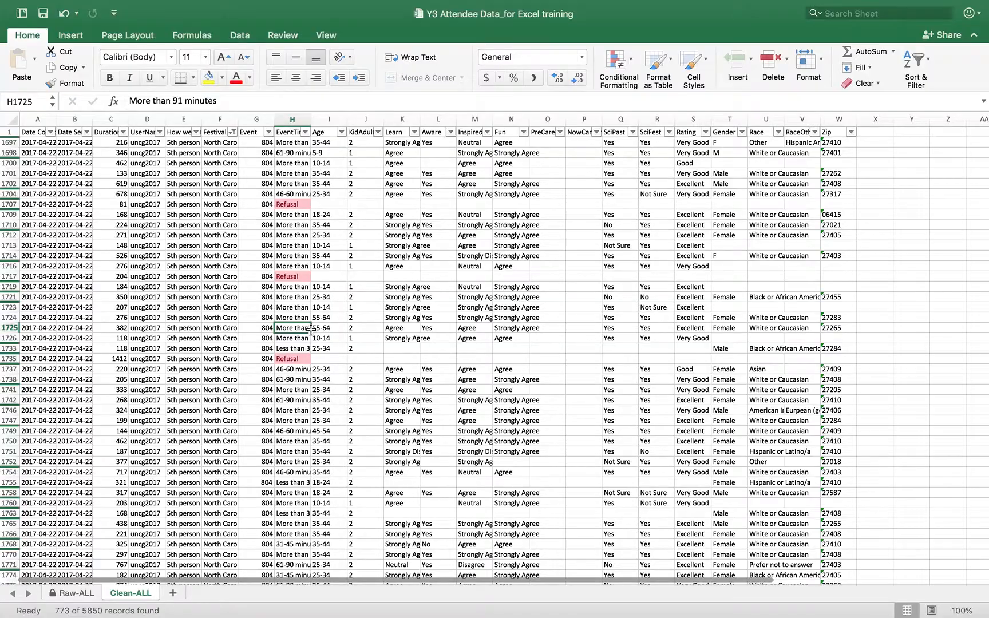
pyautogui.scroll(-20, 311, 329)
pyautogui.scroll(-20, 311, 329)
pyautogui.scroll(20, 311, 329)
pyautogui.scroll(20, 311, 330)
pyautogui.click(72, 593)
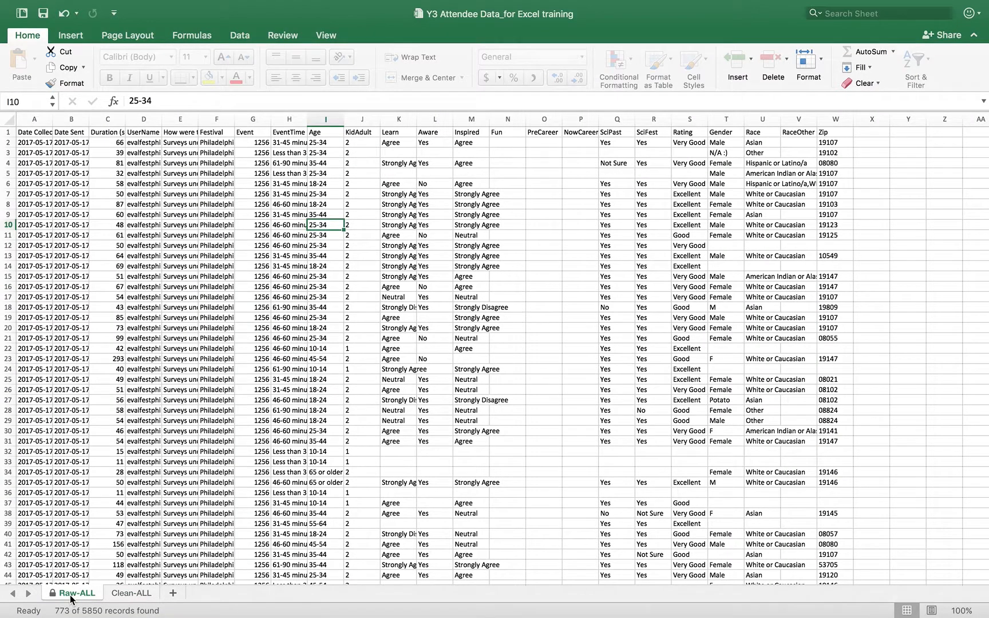
pyautogui.click(120, 596)
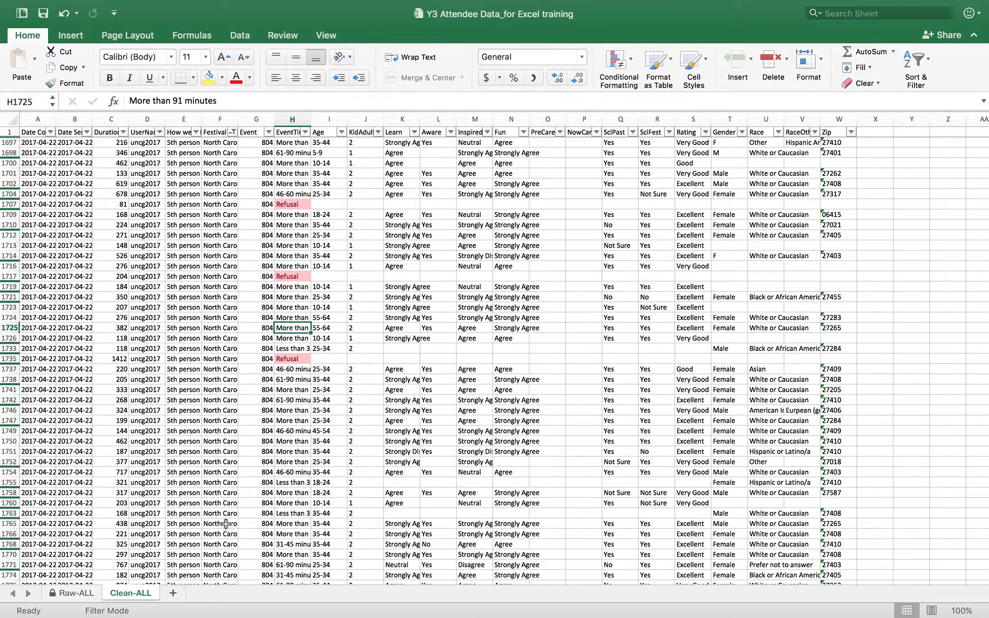
# Select and copy all the visible North Carolina rows on Clean-ALL.
pyautogui.click(4, 119)
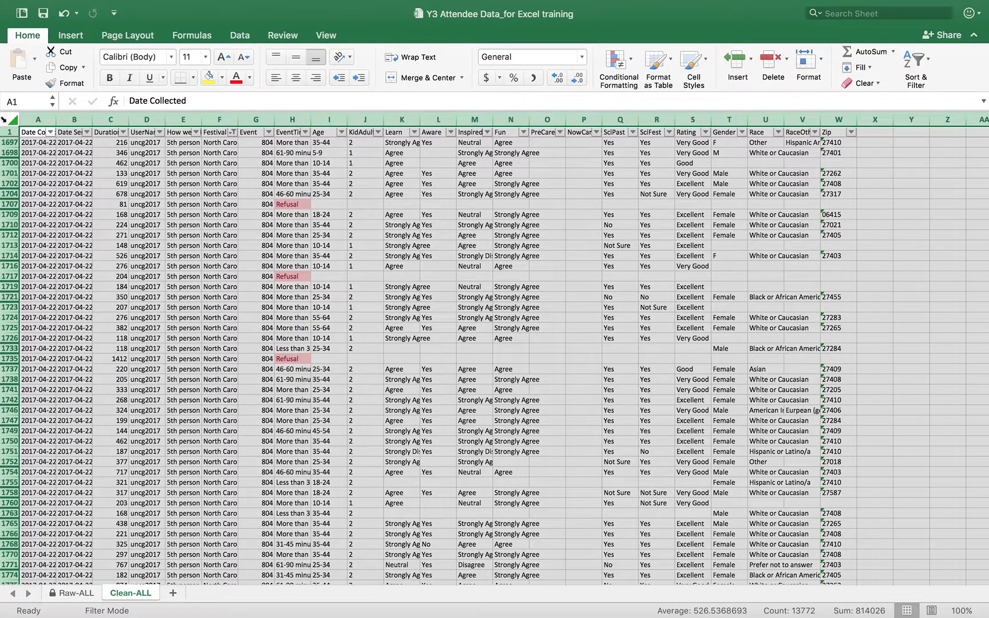
pyautogui.press('super+c')
pyautogui.rightClick(100, 196)
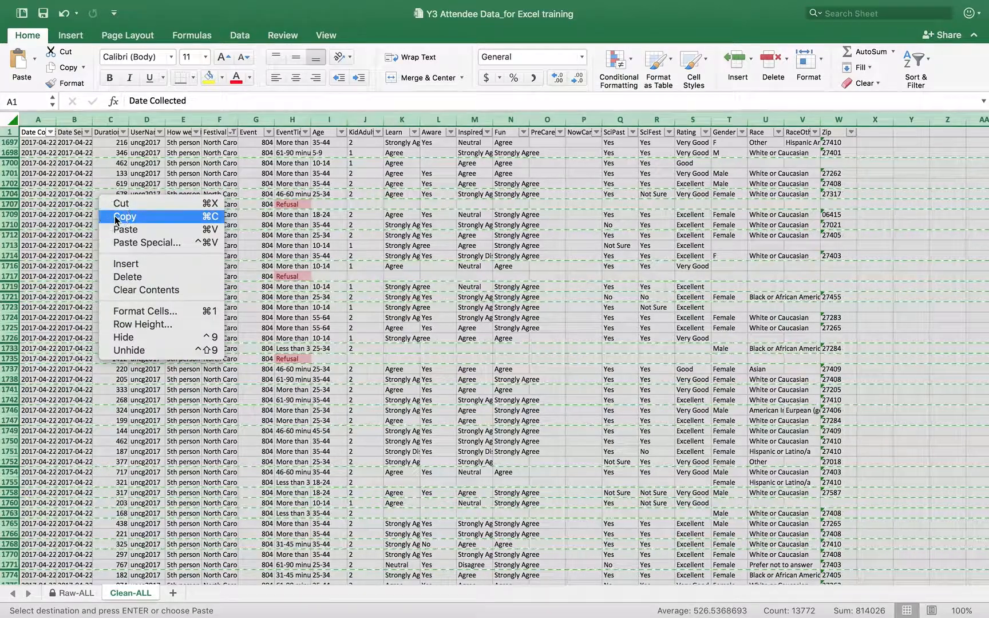
pyautogui.click(115, 219)
# Add Sheet8 and Sheet9, paste the North Carolina rows into Sheet8, then go to Sheet9.
pyautogui.click(172, 595)
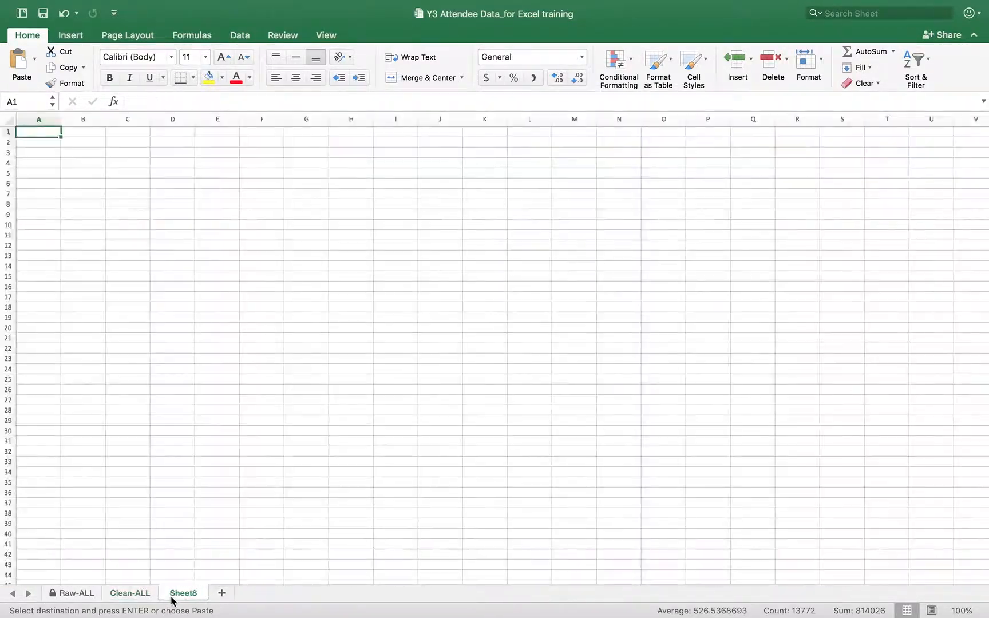
pyautogui.click(221, 595)
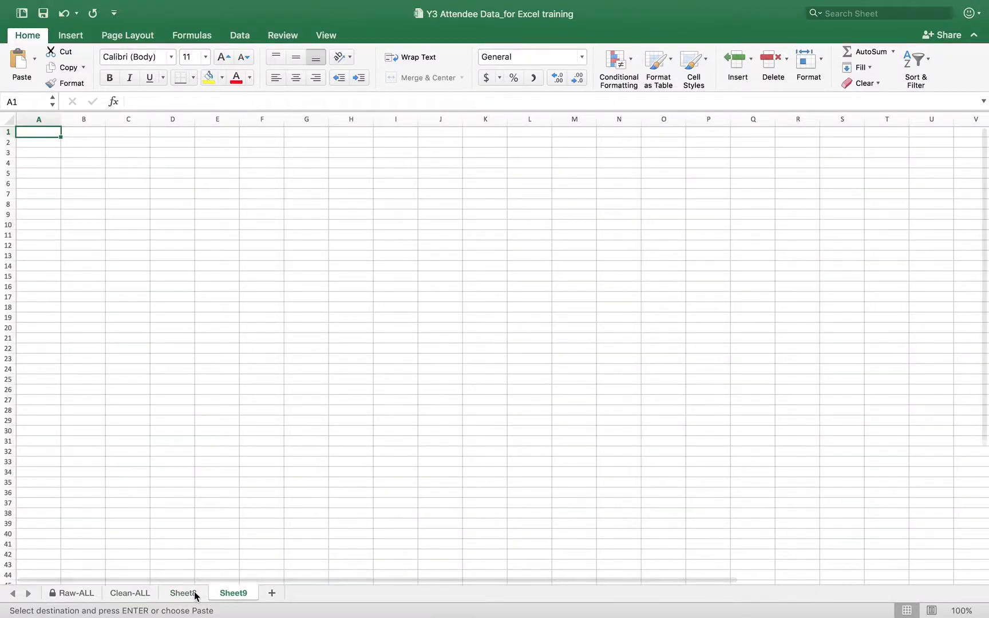
pyautogui.click(194, 594)
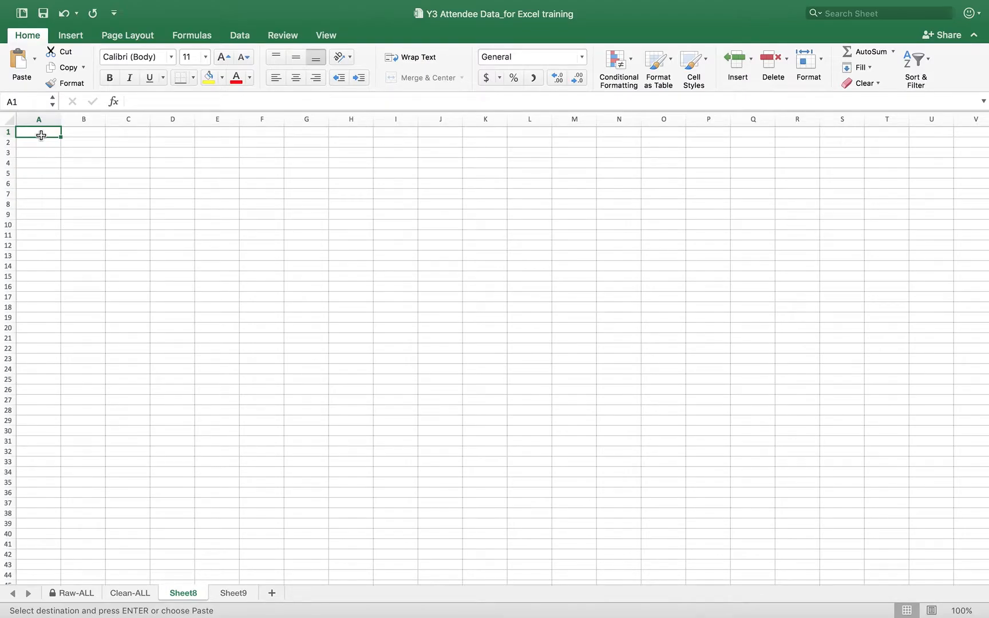
pyautogui.press('super+v')
pyautogui.click(150, 276)
pyautogui.scroll(-20, 150, 277)
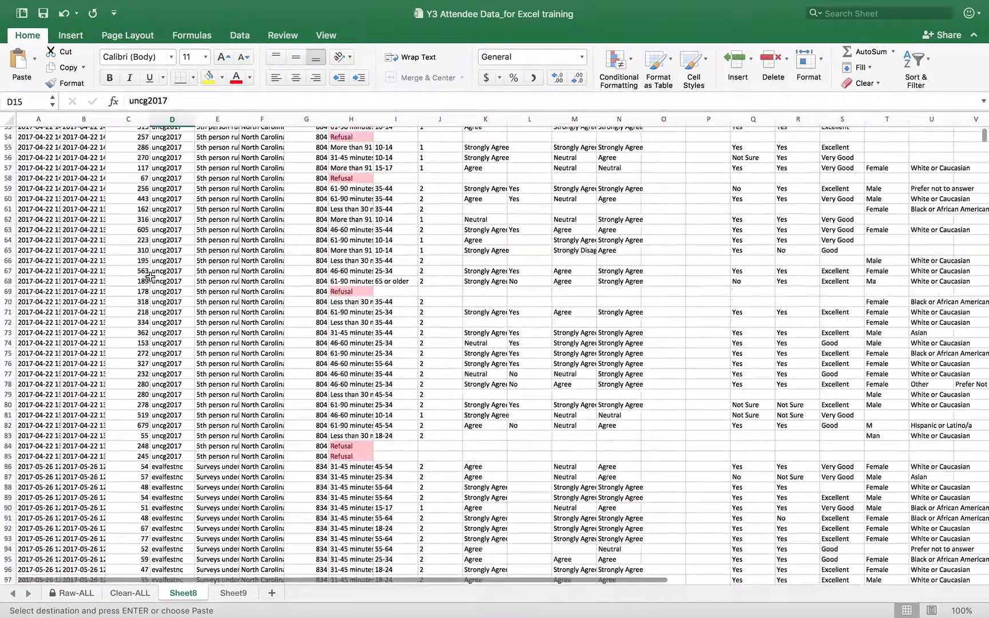
pyautogui.scroll(-20, 150, 277)
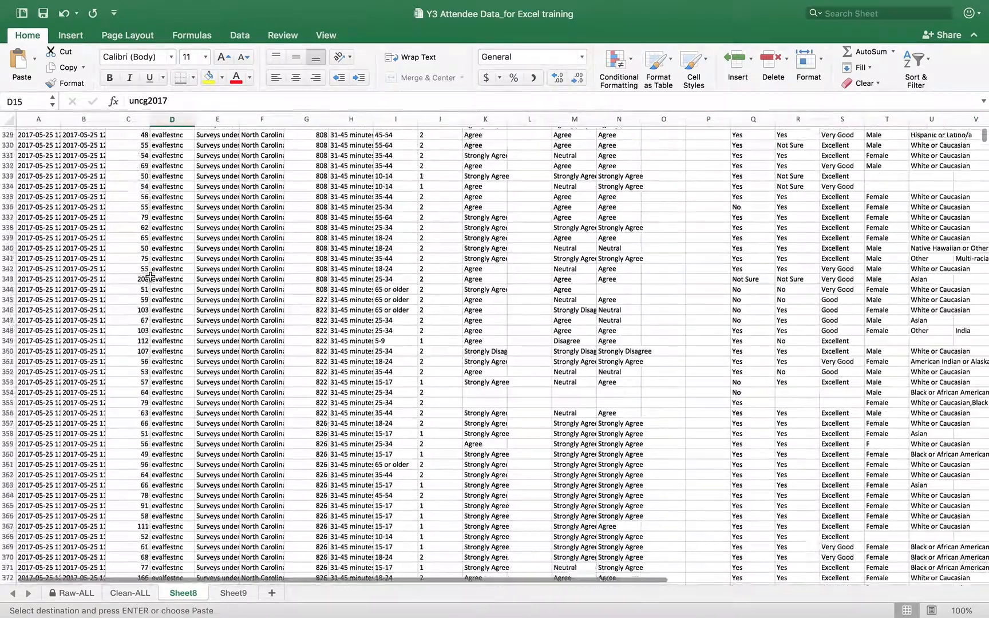
pyautogui.scroll(20, 150, 276)
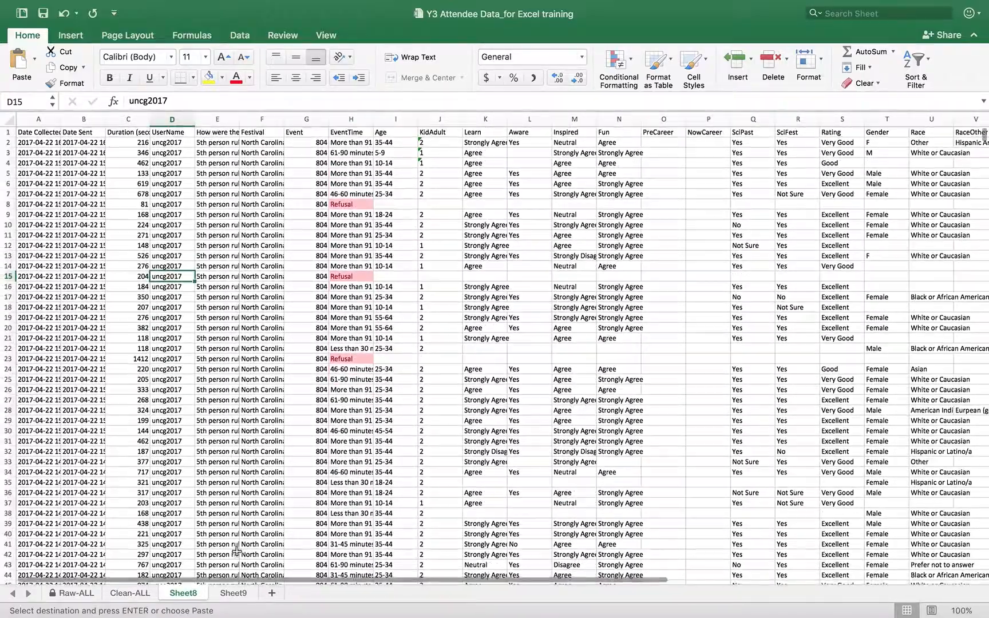
pyautogui.click(232, 595)
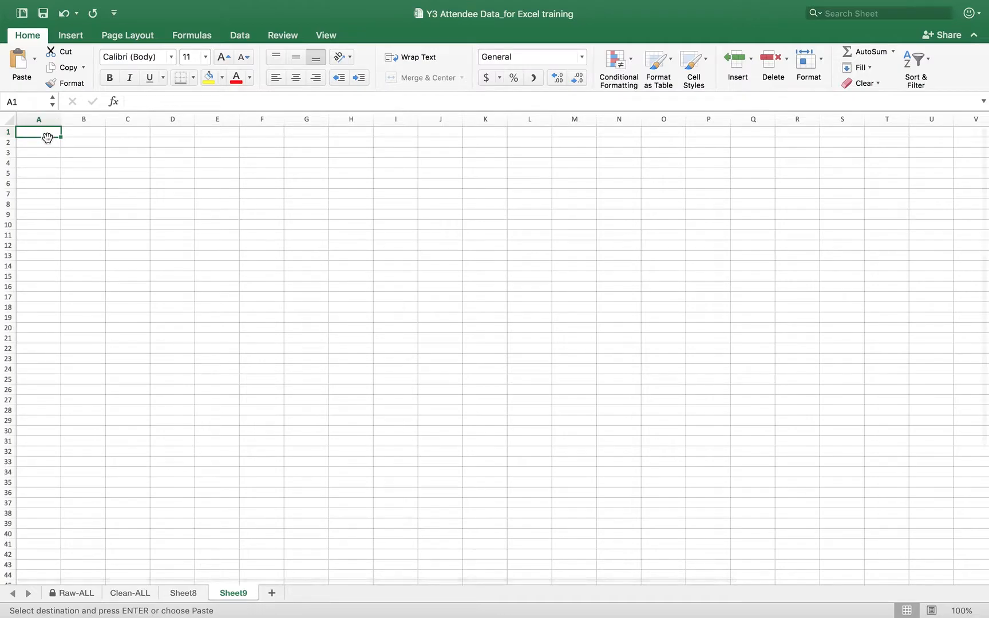
# Paste the North Carolina survey rows into Sheet9, then return to Sheet8.
pyautogui.press('super+v')
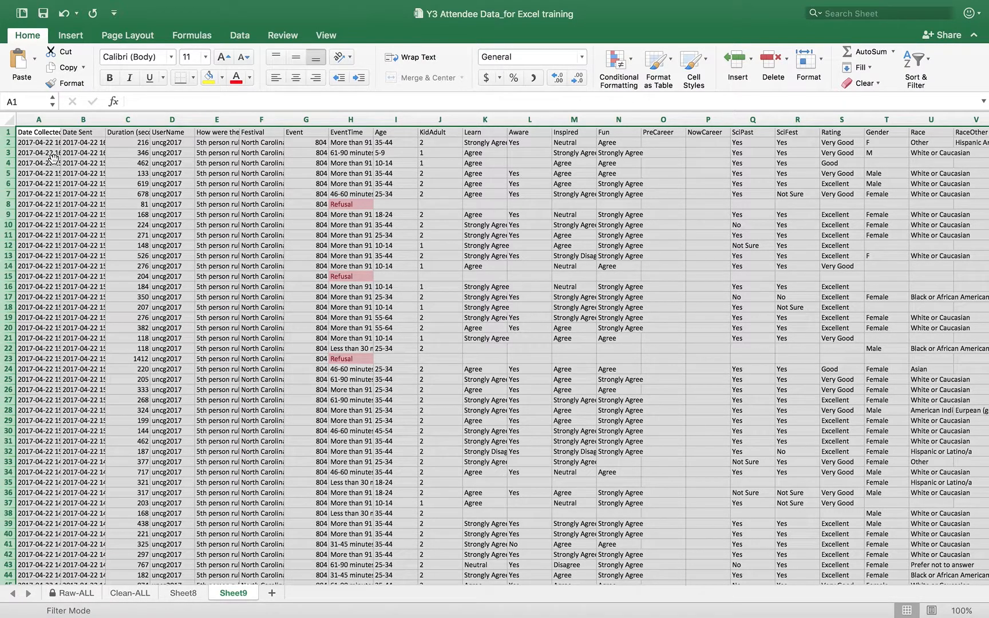
pyautogui.hotkey('ctrl', 'c')
pyautogui.scroll(-15, 177, 367)
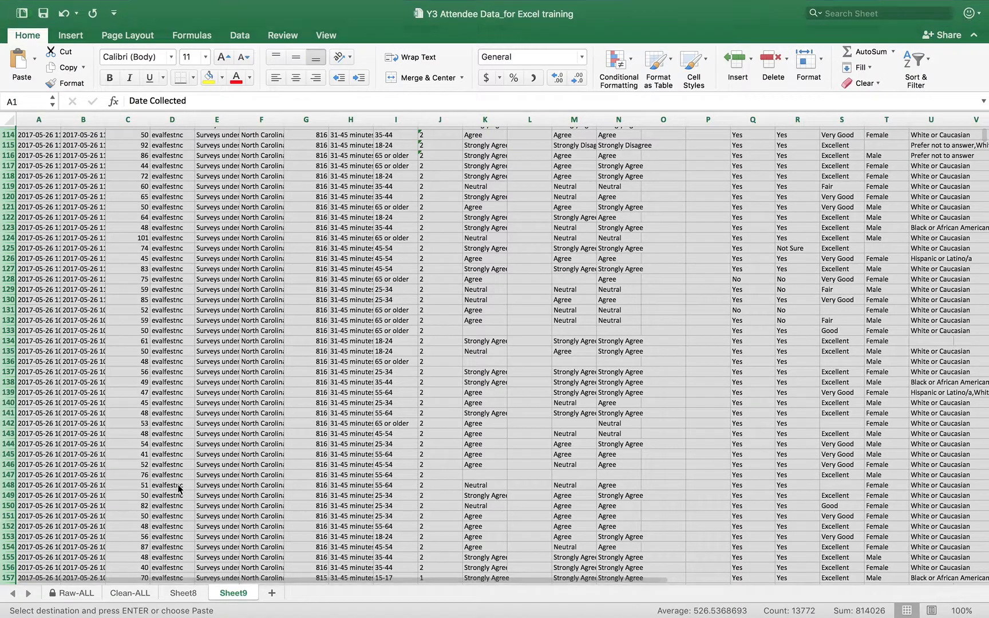
pyautogui.click(179, 595)
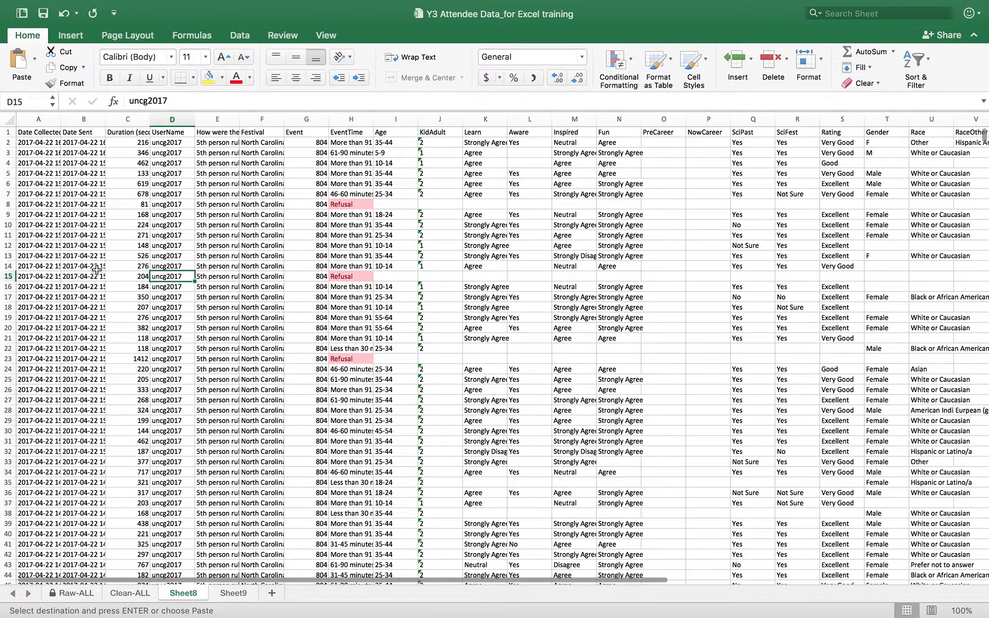
pyautogui.click(115, 246)
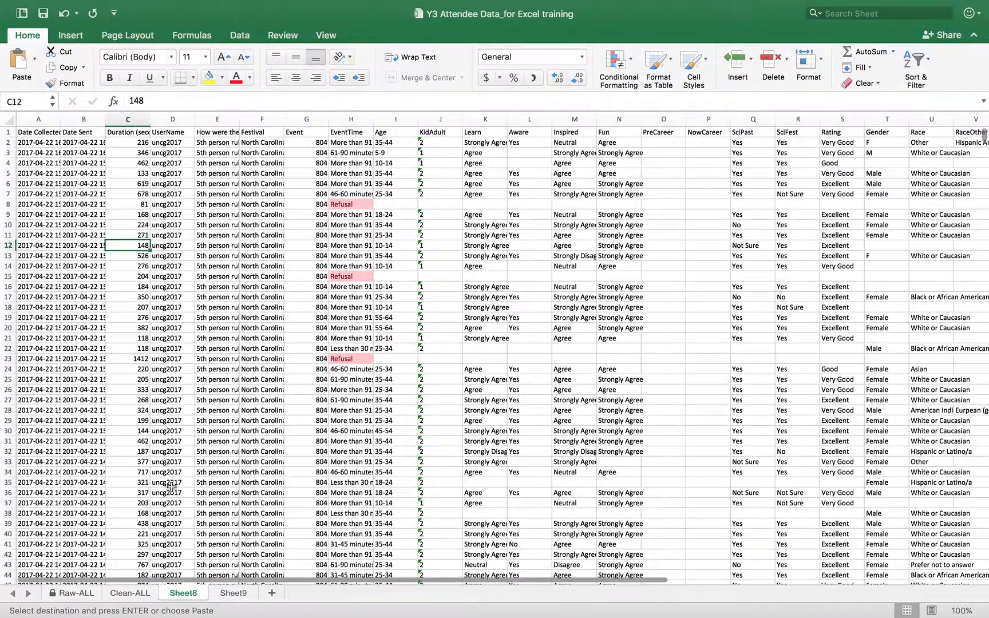
# On Clean-ALL, check (Select All) in the Festival filter so every festival's rows reappear.
pyautogui.click(131, 594)
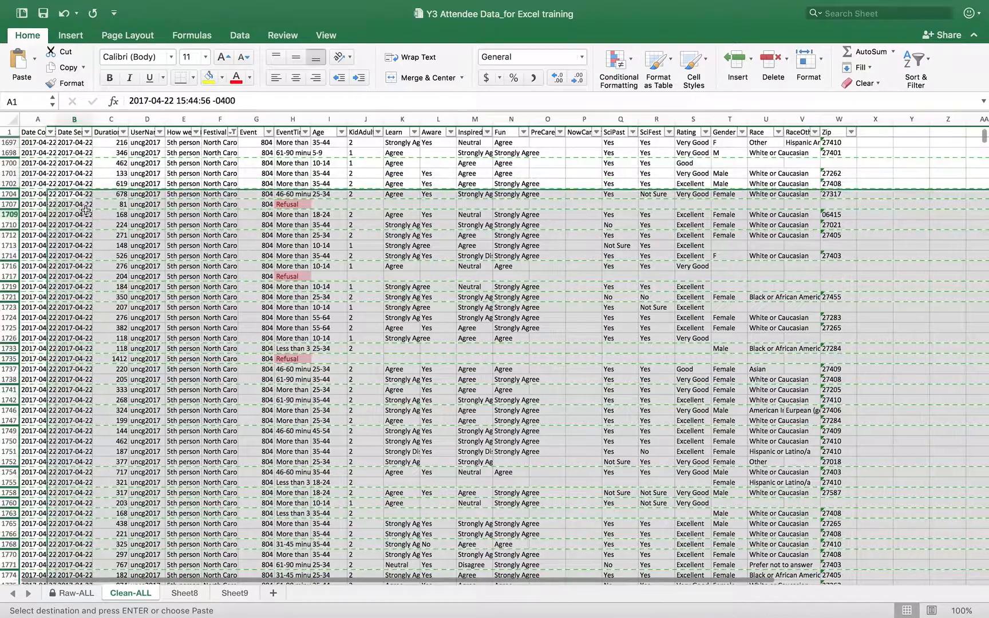
pyautogui.click(86, 212)
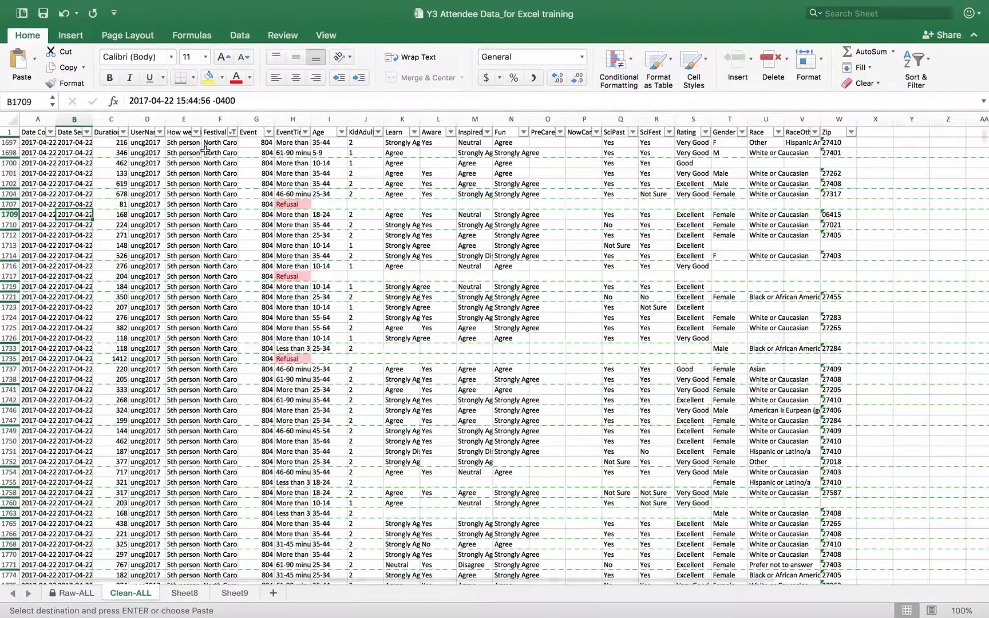
pyautogui.click(233, 132)
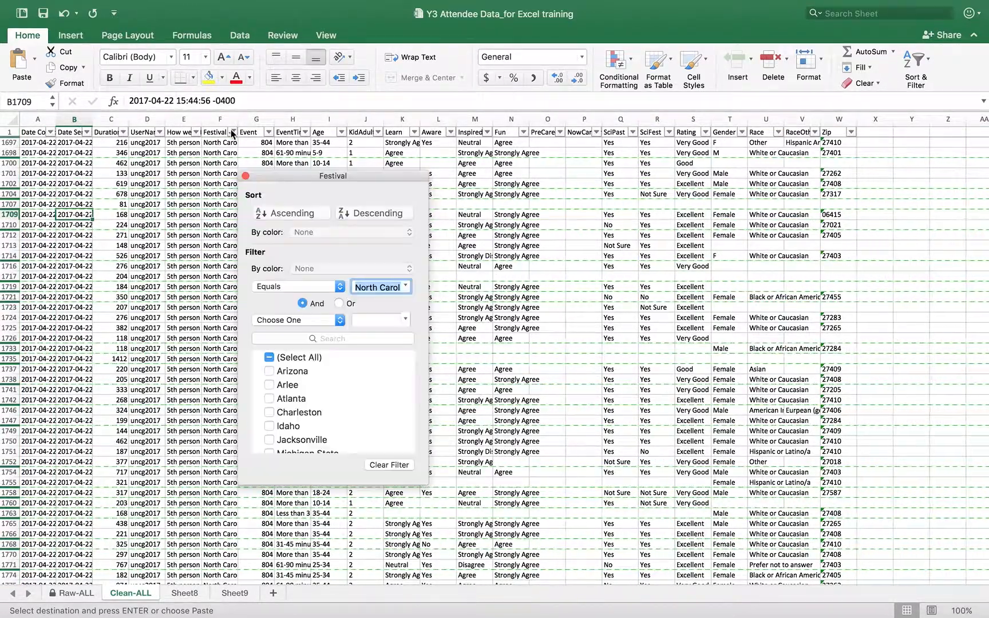
pyautogui.click(271, 360)
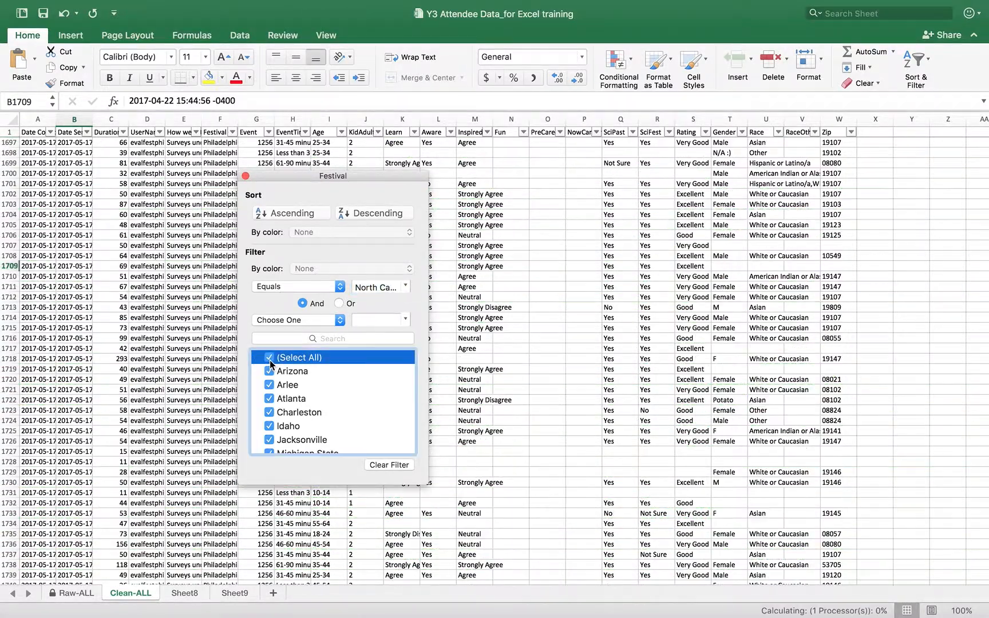
pyautogui.scroll(-3, 331, 397)
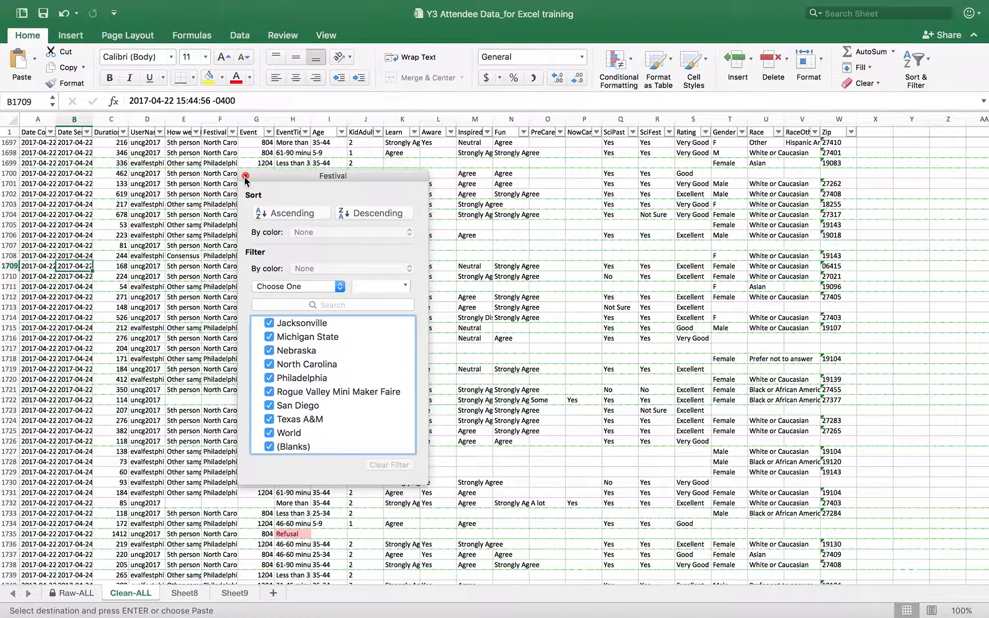
pyautogui.click(245, 176)
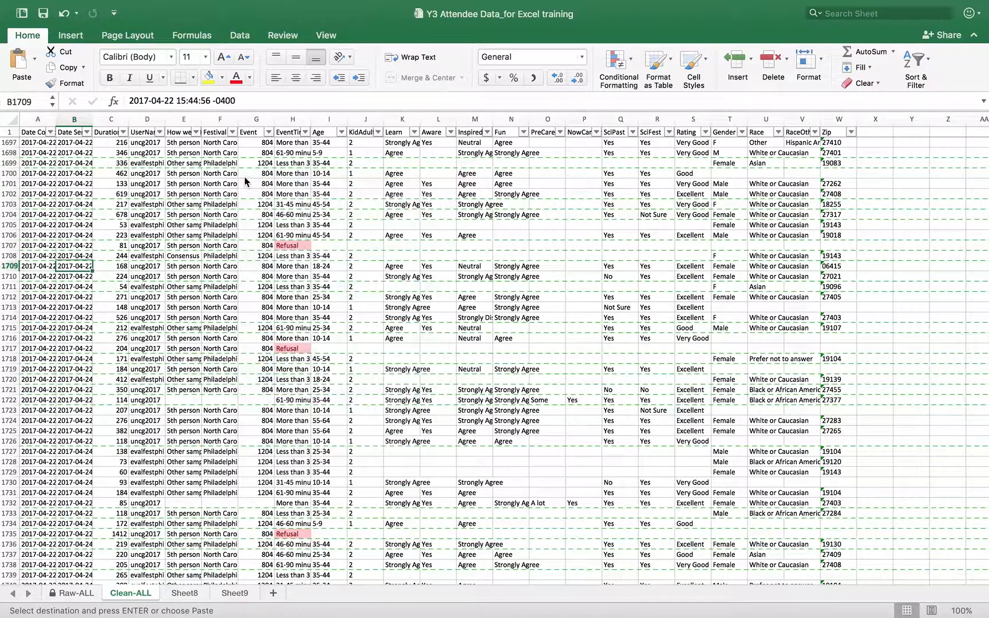
# Rename Sheet8 to 'Raw-Isolated'.
pyautogui.click(191, 595)
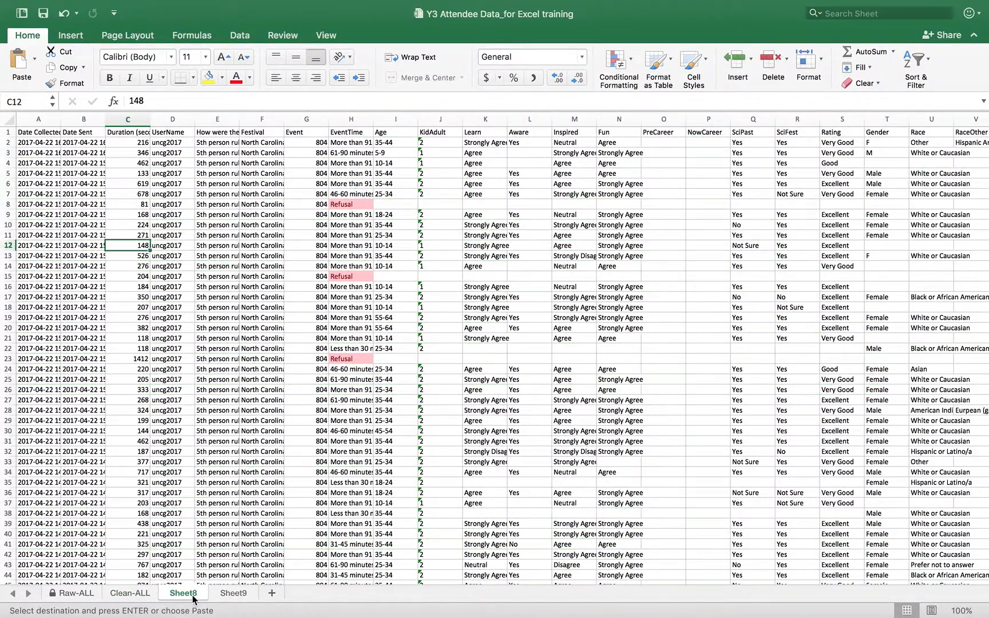
pyautogui.rightClick(193, 599)
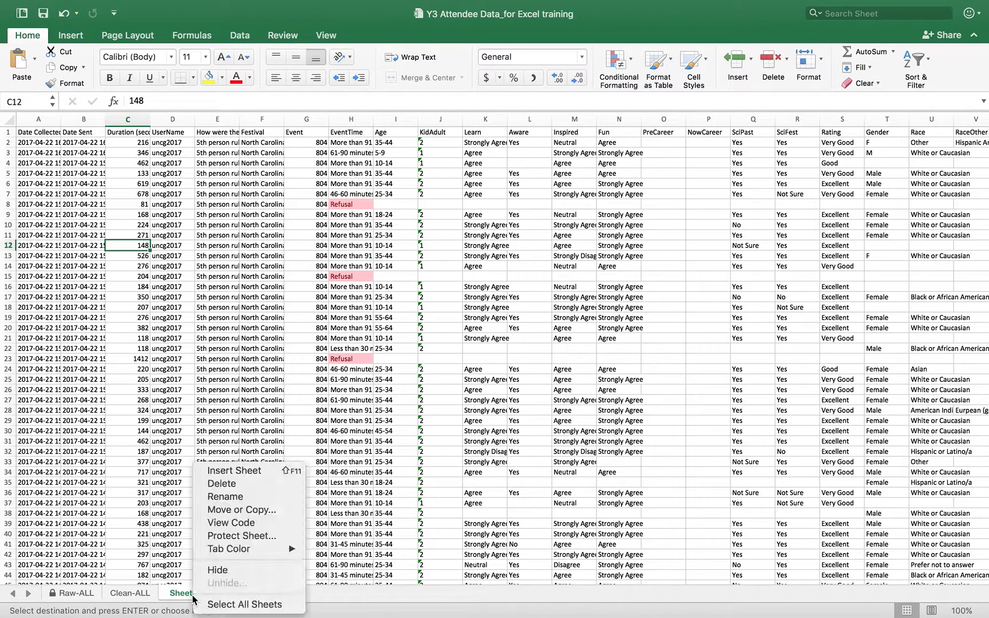
pyautogui.click(224, 500)
pyautogui.write('Raw')
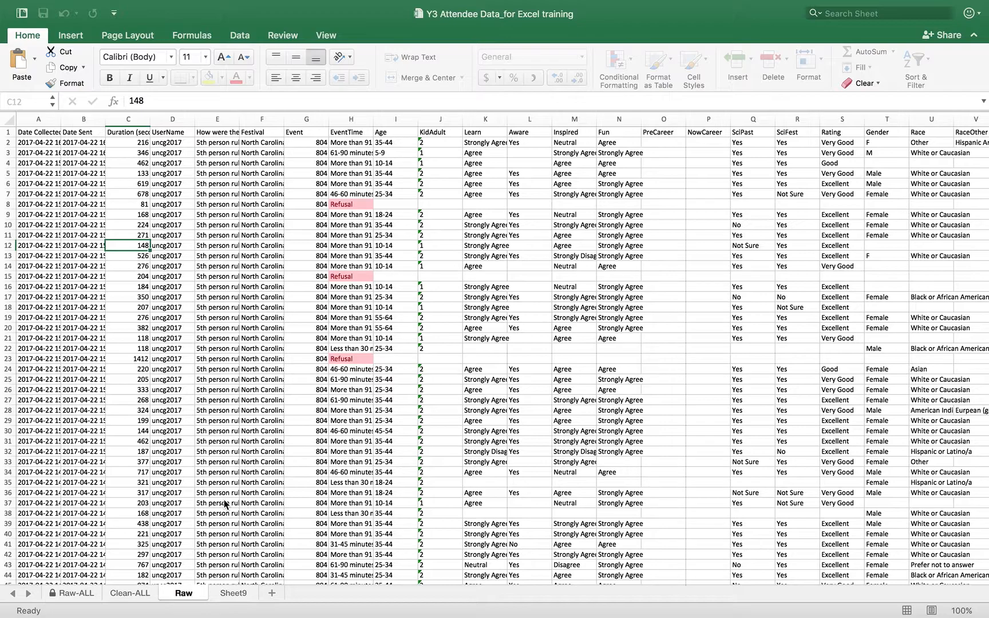
pyautogui.write('-Isolated')
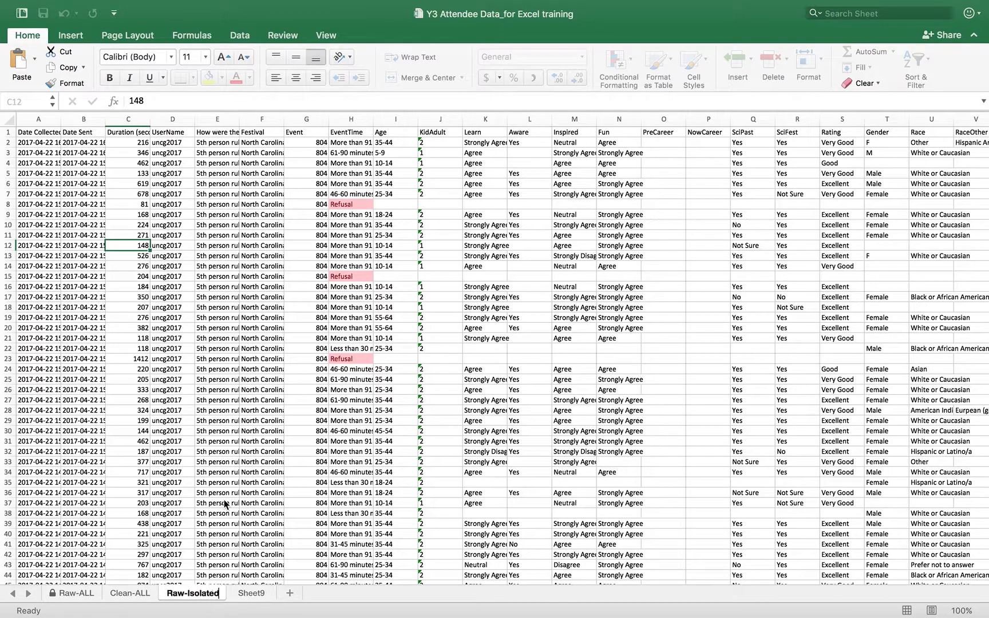
pyautogui.click(244, 595)
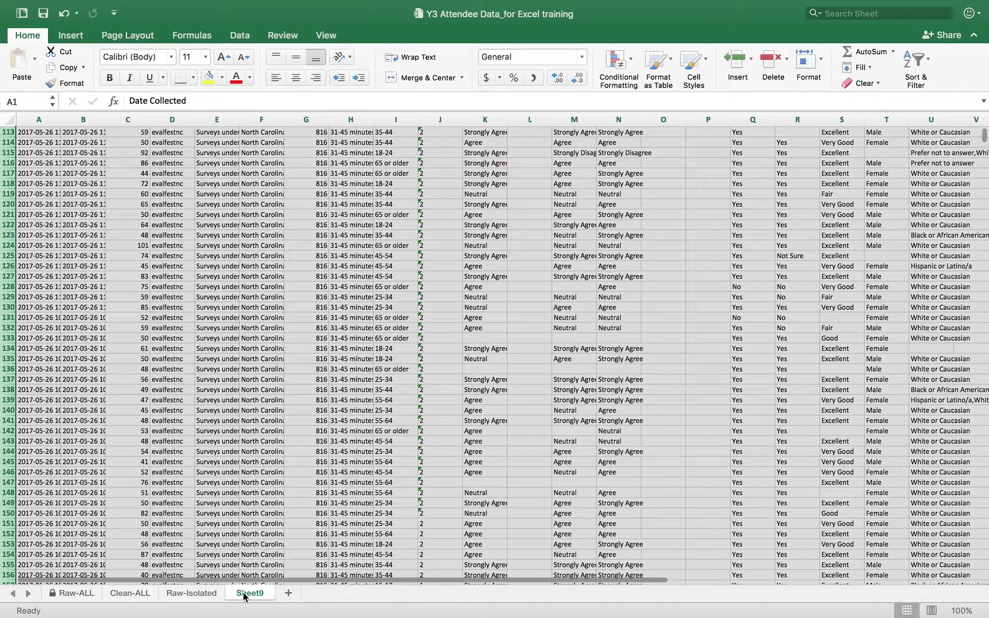
# Rename Sheet9 to 'Clean-Isolated'.
pyautogui.rightClick(252, 597)
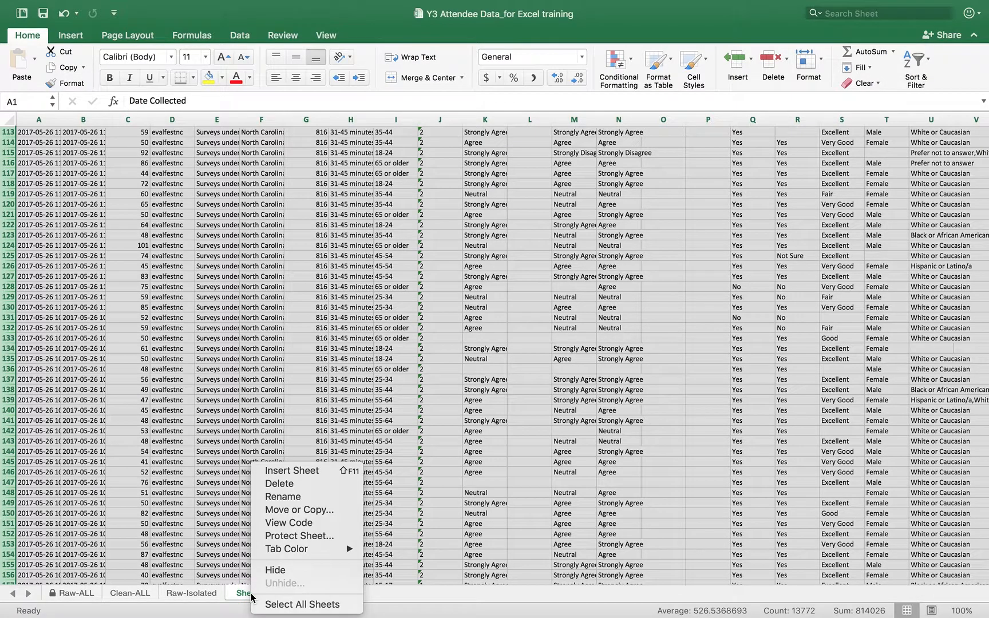
pyautogui.click(281, 497)
pyautogui.write('Clean-Isolated')
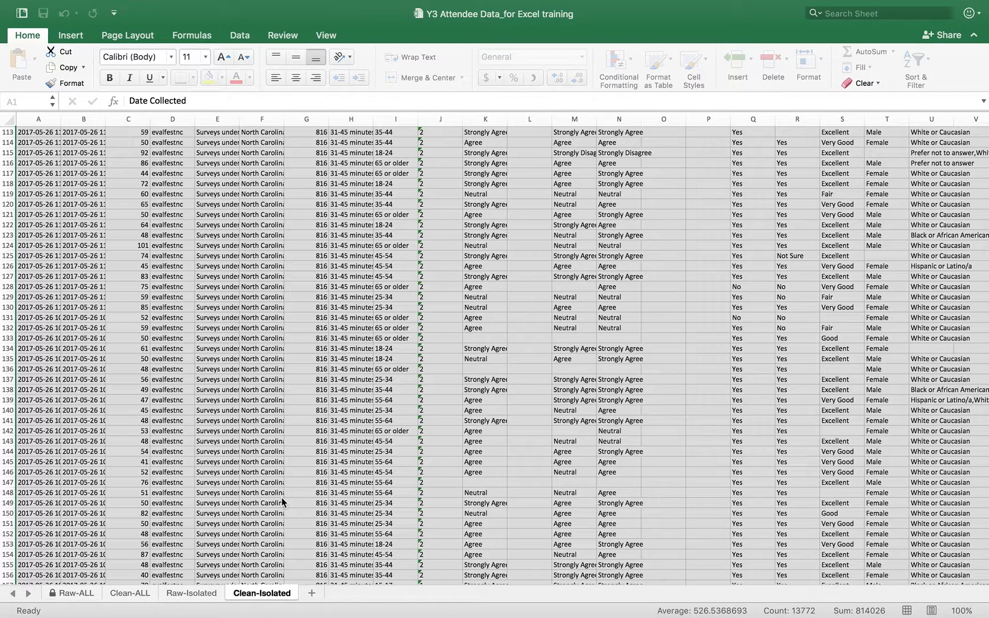
pyautogui.press('Return')
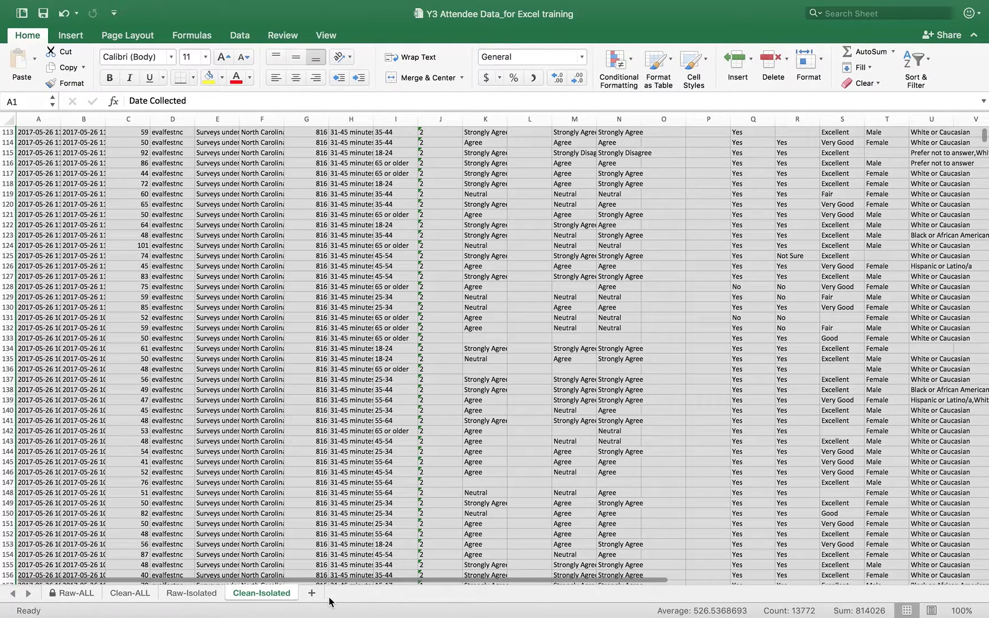
pyautogui.click(234, 484)
# Protect the Raw-Isolated sheet with a password, allowing only cell selection.
pyautogui.click(193, 593)
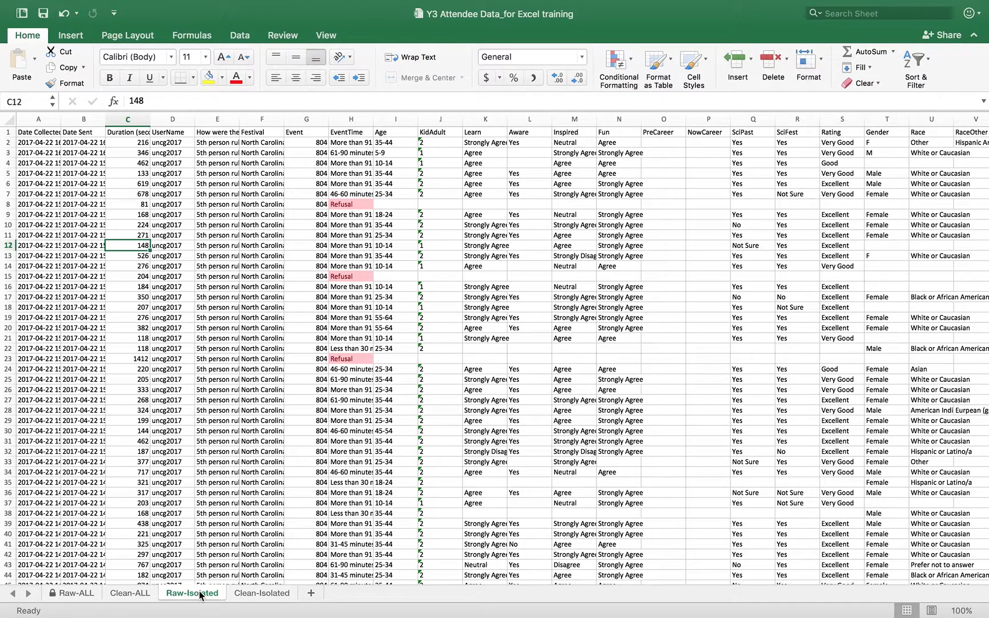
pyautogui.rightClick(201, 595)
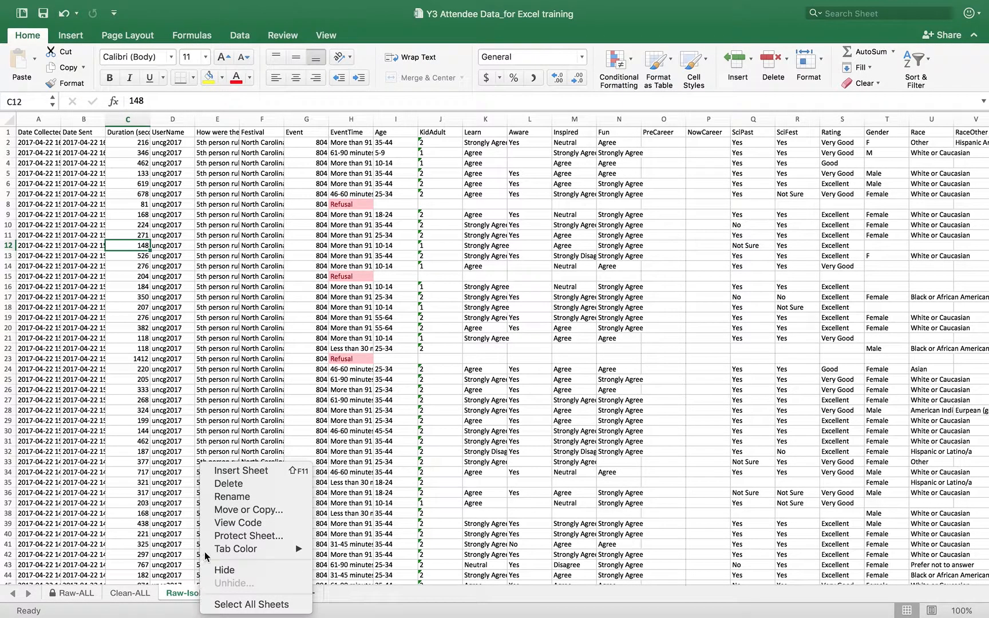
pyautogui.click(234, 537)
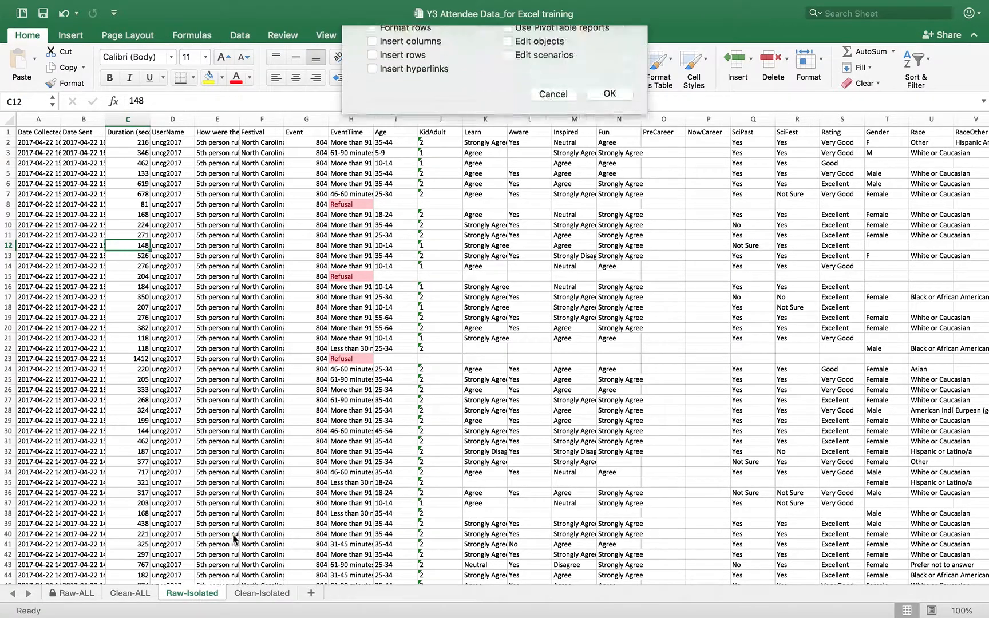
pyautogui.write('123')
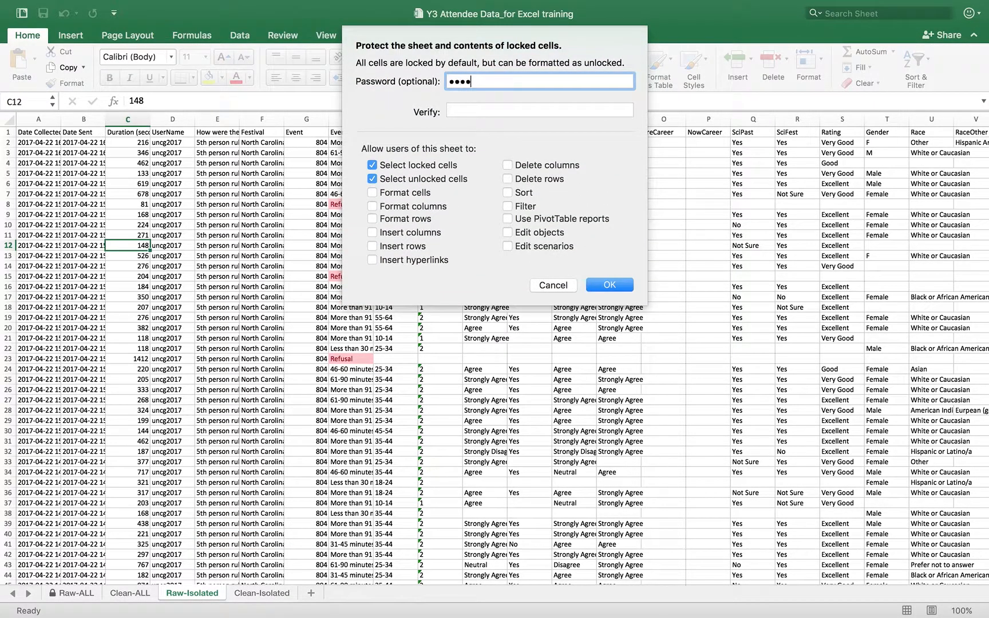
pyautogui.press('Tab')
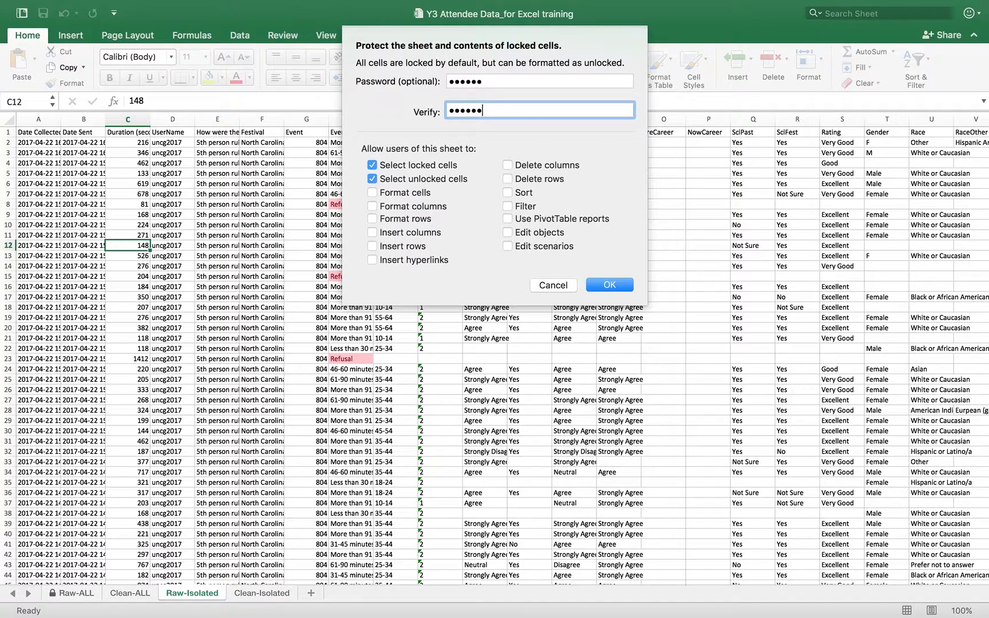
pyautogui.click(606, 285)
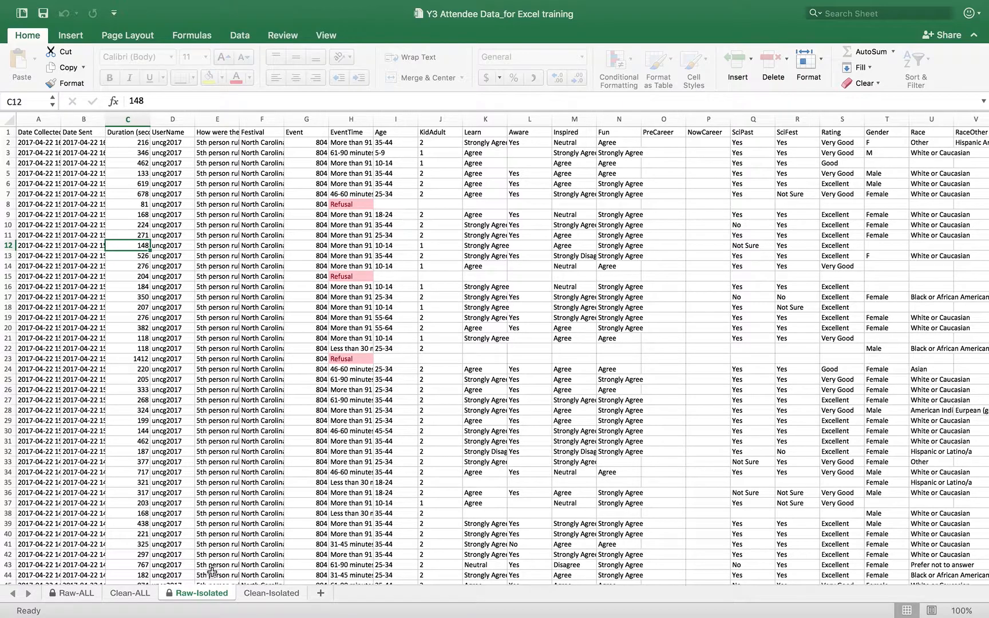
# Check the Clean-Isolated, Raw-Isolated and Clean-ALL sheets, ending at the top of Clean-Isolated.
pyautogui.click(270, 593)
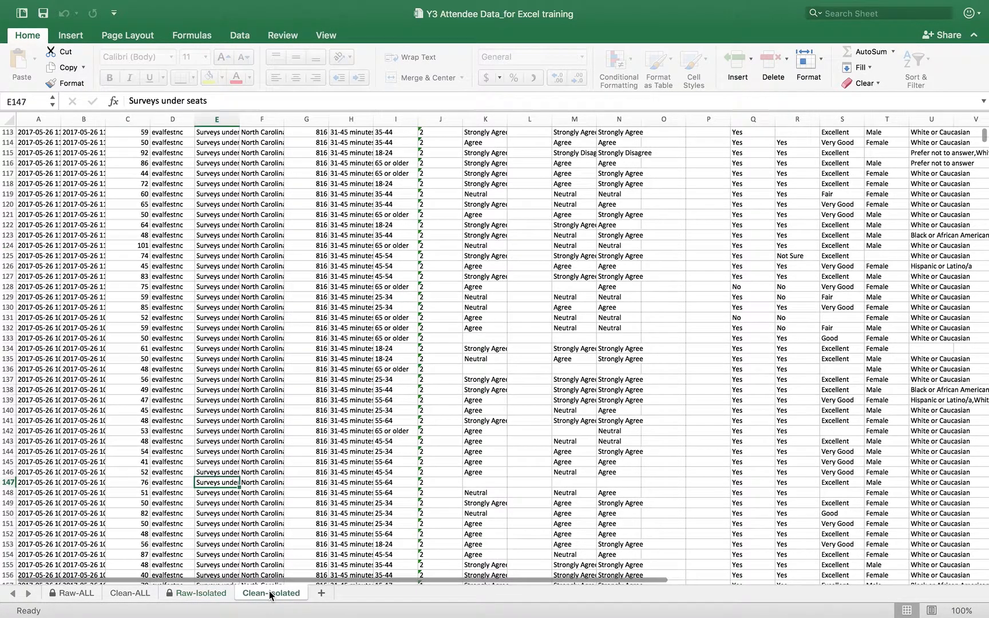
pyautogui.click(200, 593)
pyautogui.click(135, 593)
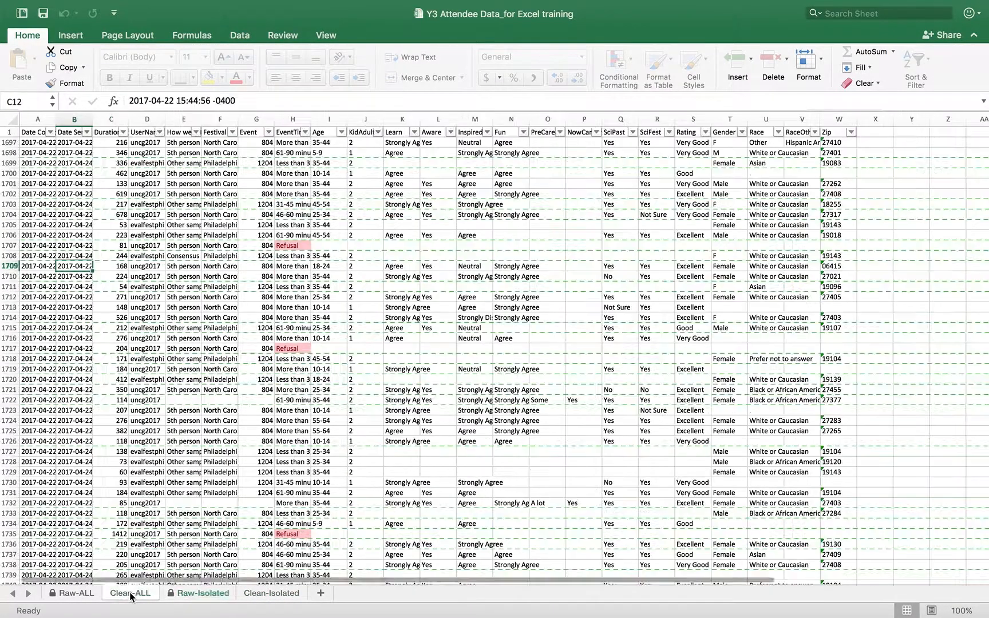
pyautogui.click(212, 594)
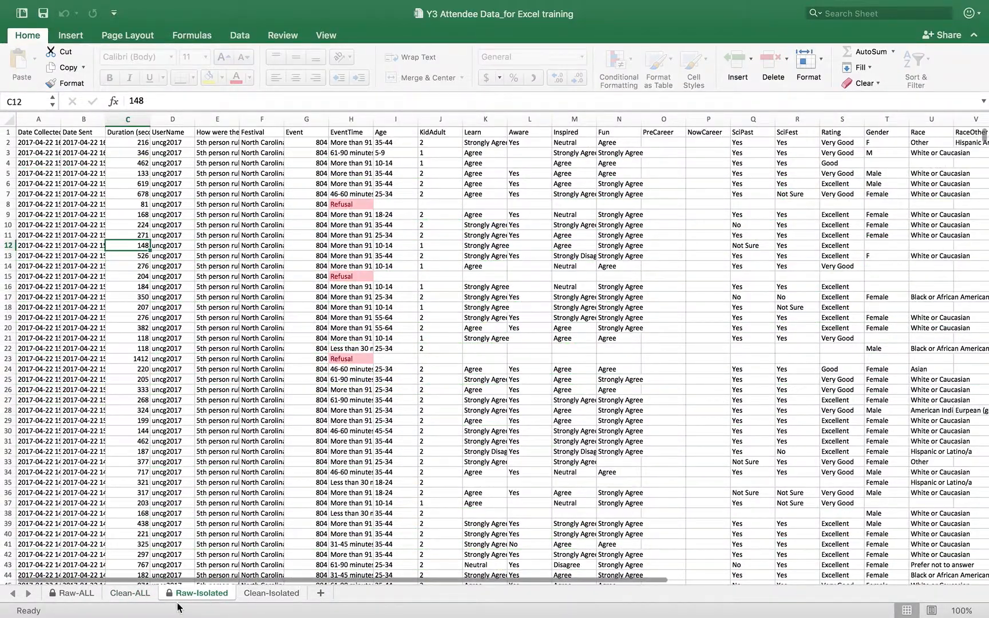
pyautogui.click(117, 594)
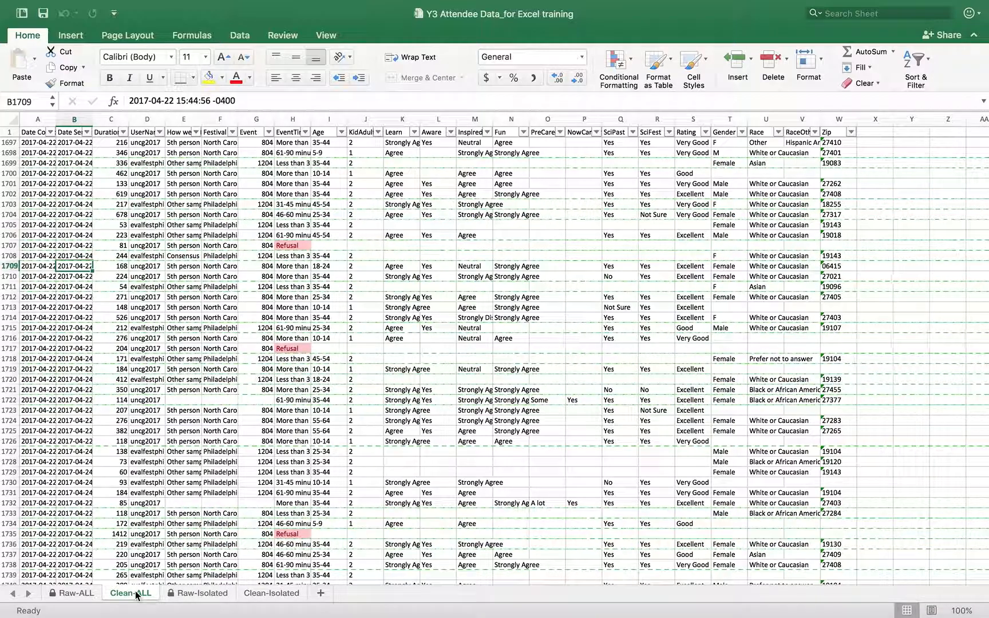
pyautogui.click(253, 598)
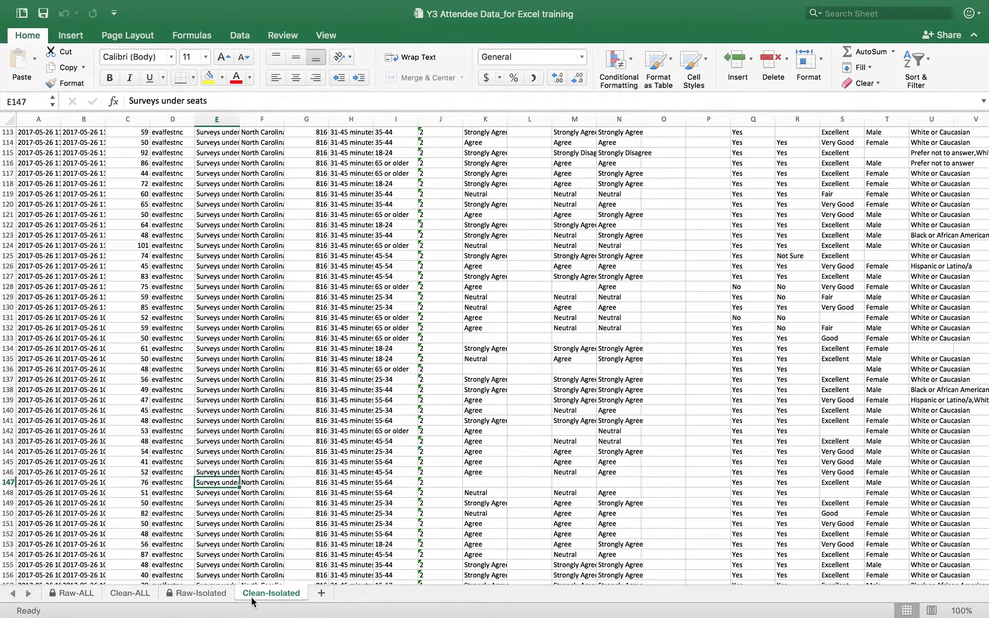
pyautogui.scroll(20, 322, 393)
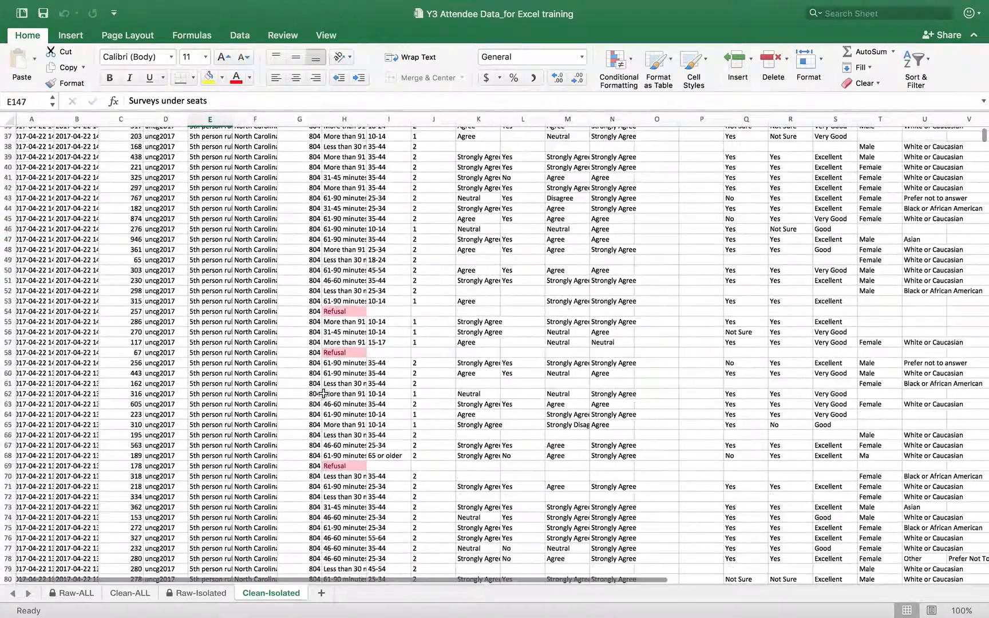
pyautogui.scroll(5, 435, 388)
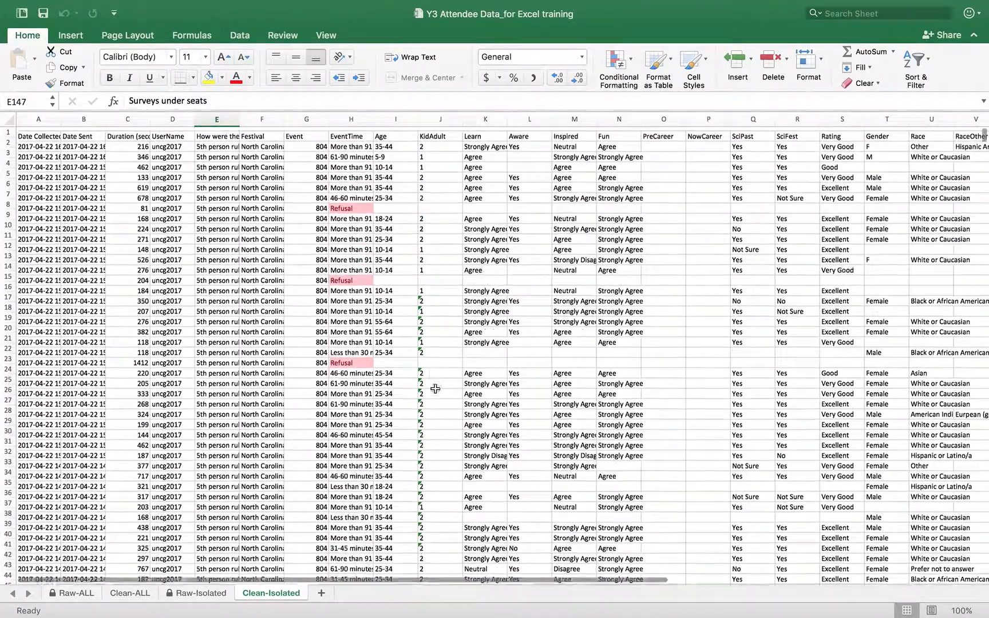